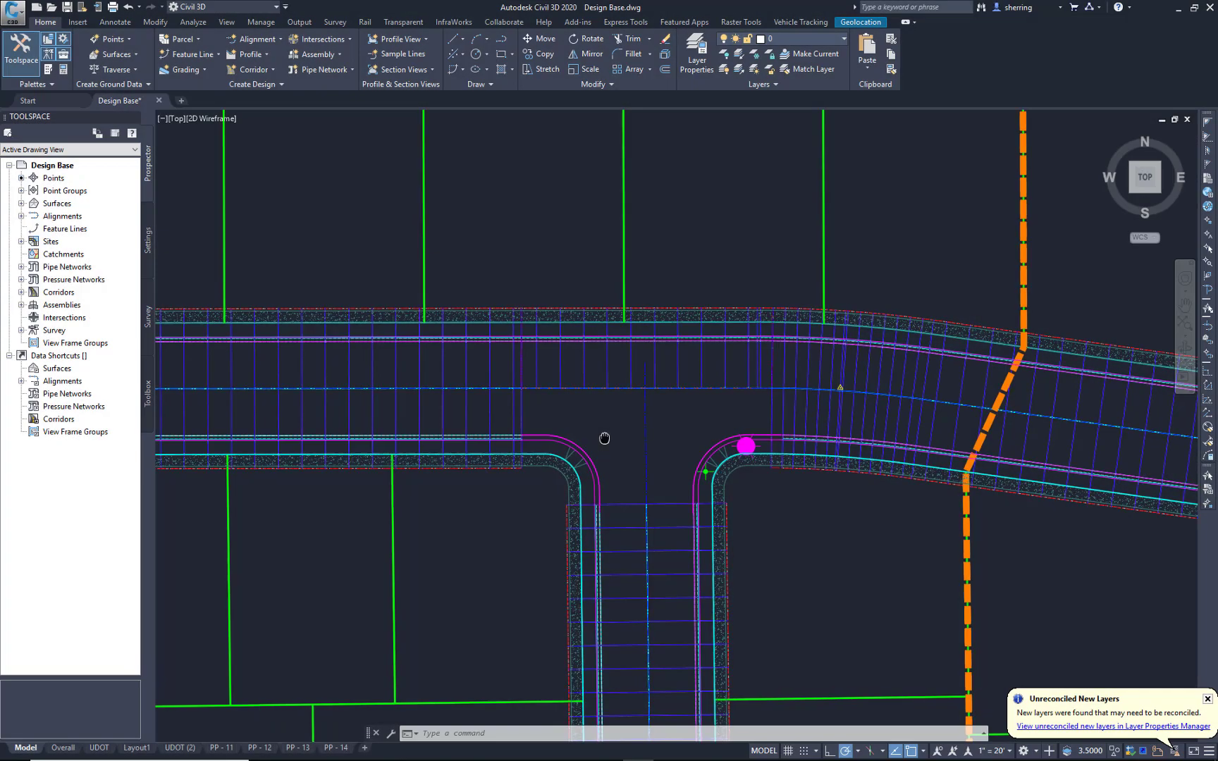
Examine the two curb-return polylines and the corridor regions around the T-intersection.
middle_click_drag(603, 438, 531, 435)
scroll(536, 427, "up", 3)
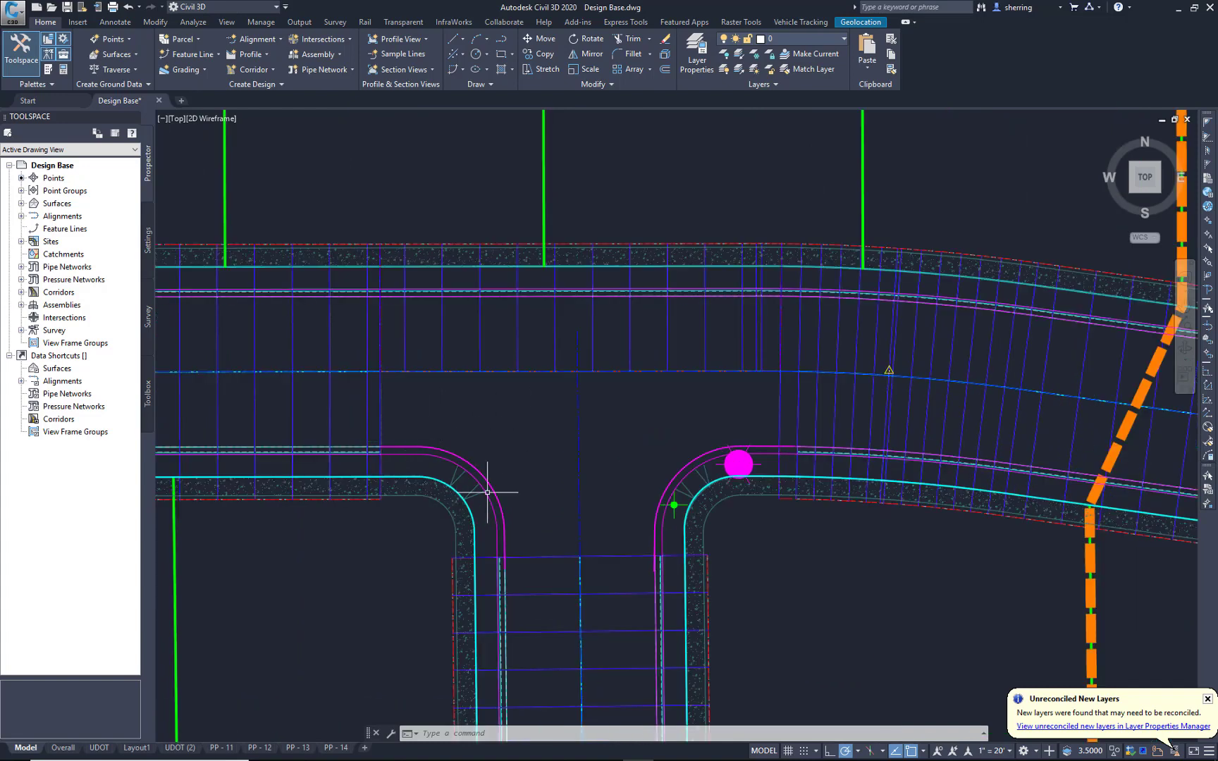
left_click(405, 446)
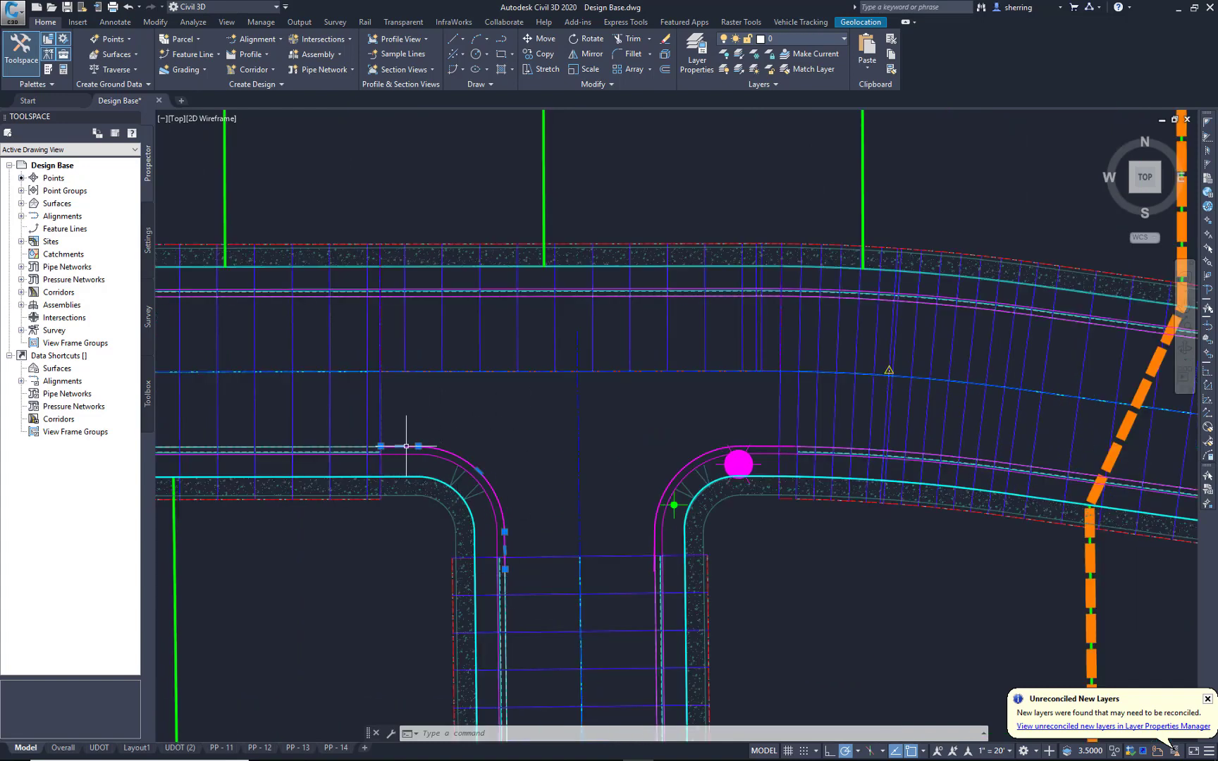
key("Escape")
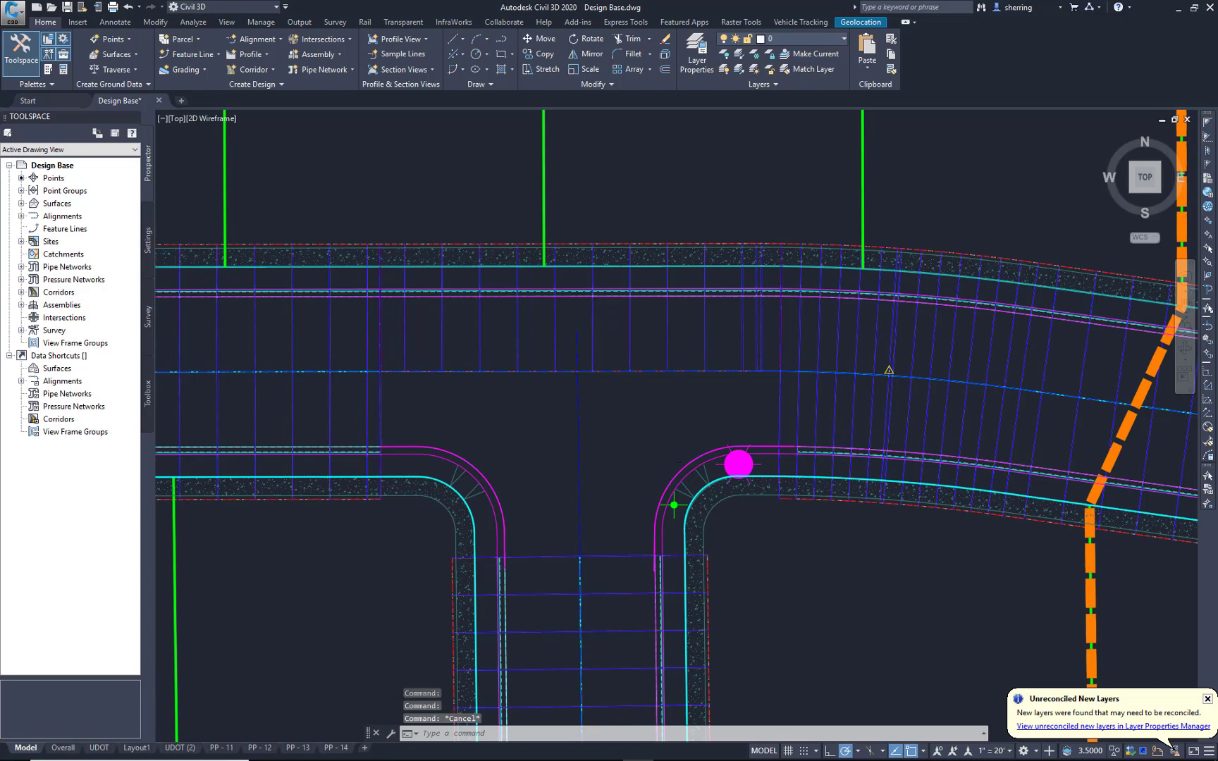
left_click(677, 471)
key("Escape")
left_click(630, 353)
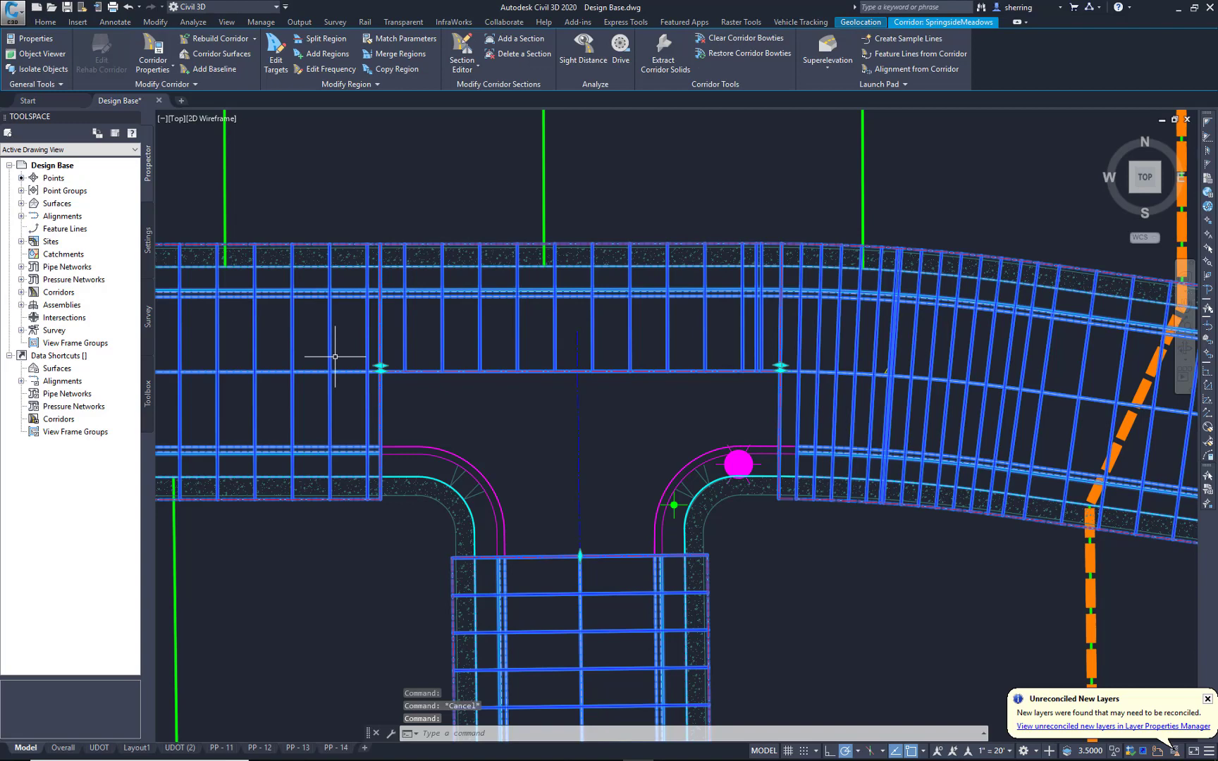
key("Escape")
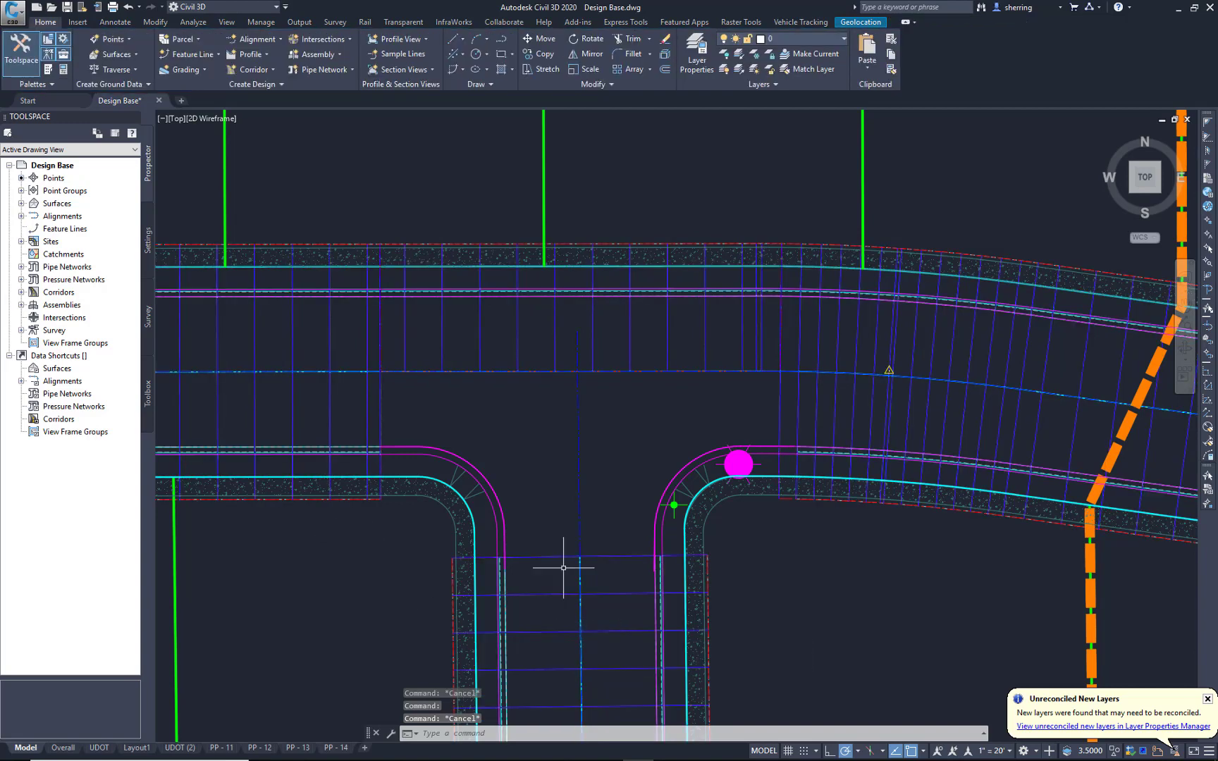
left_click(476, 466)
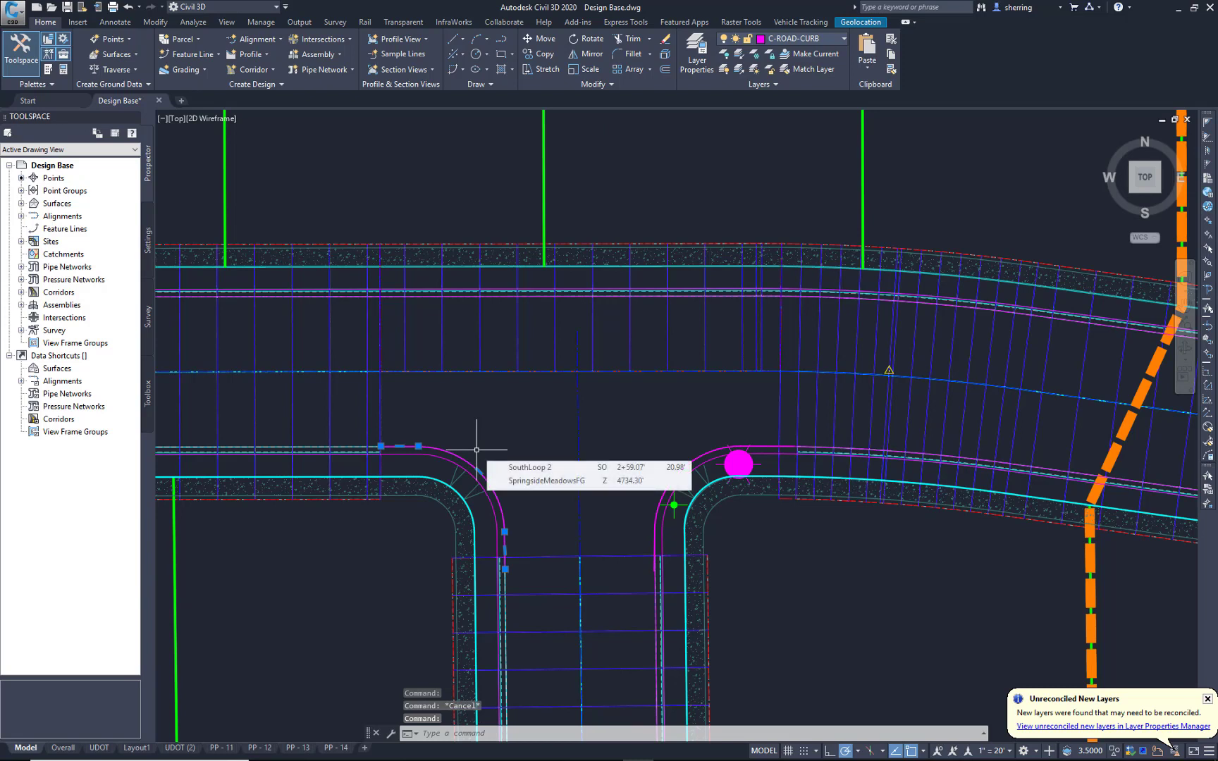
key("Escape")
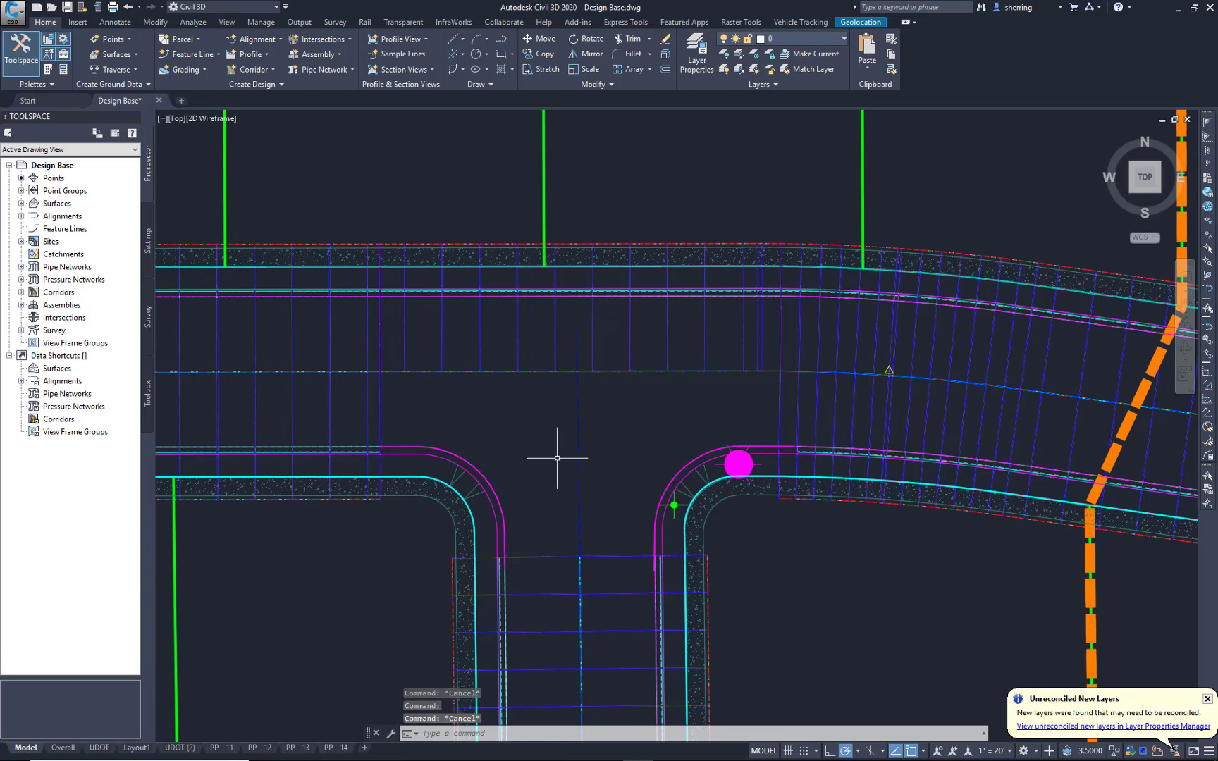
Convert both outer curb-return polylines at the intersection into feature lines on a new site named CR, erasing the existing entities and assigning elevations.
left_click(248, 55)
left_click(206, 54)
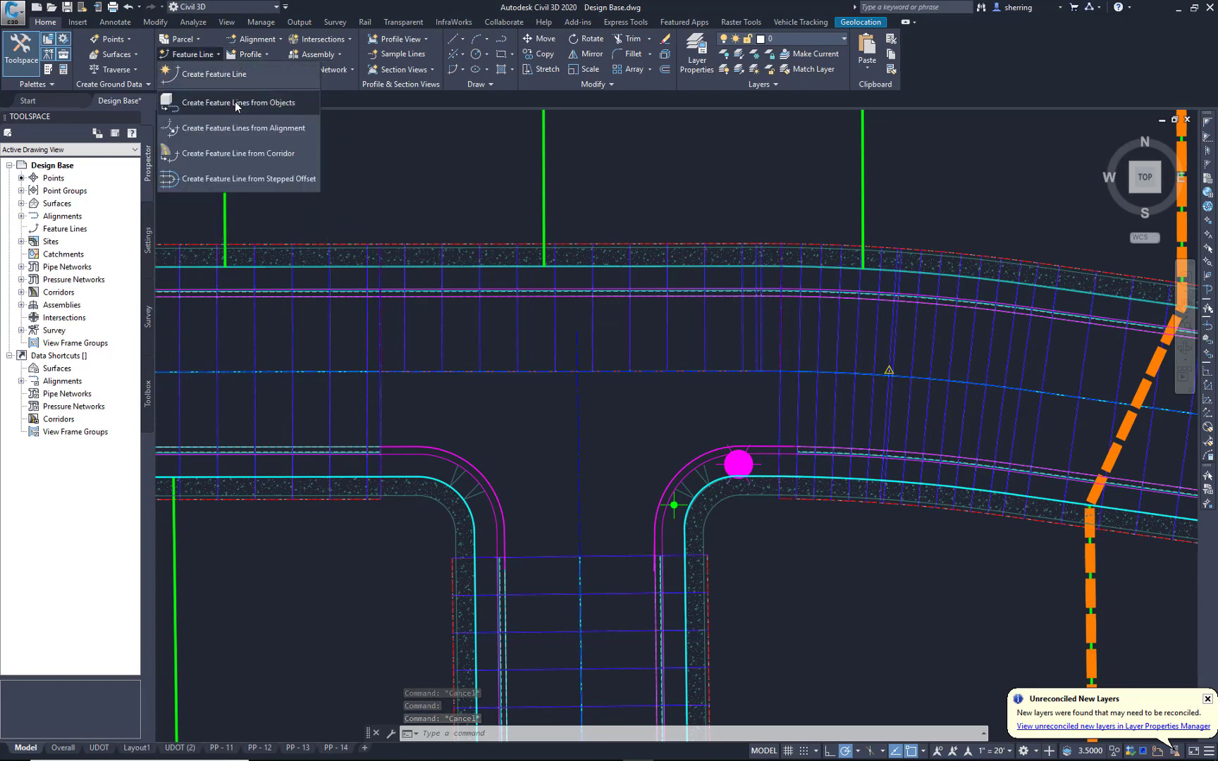
left_click(236, 103)
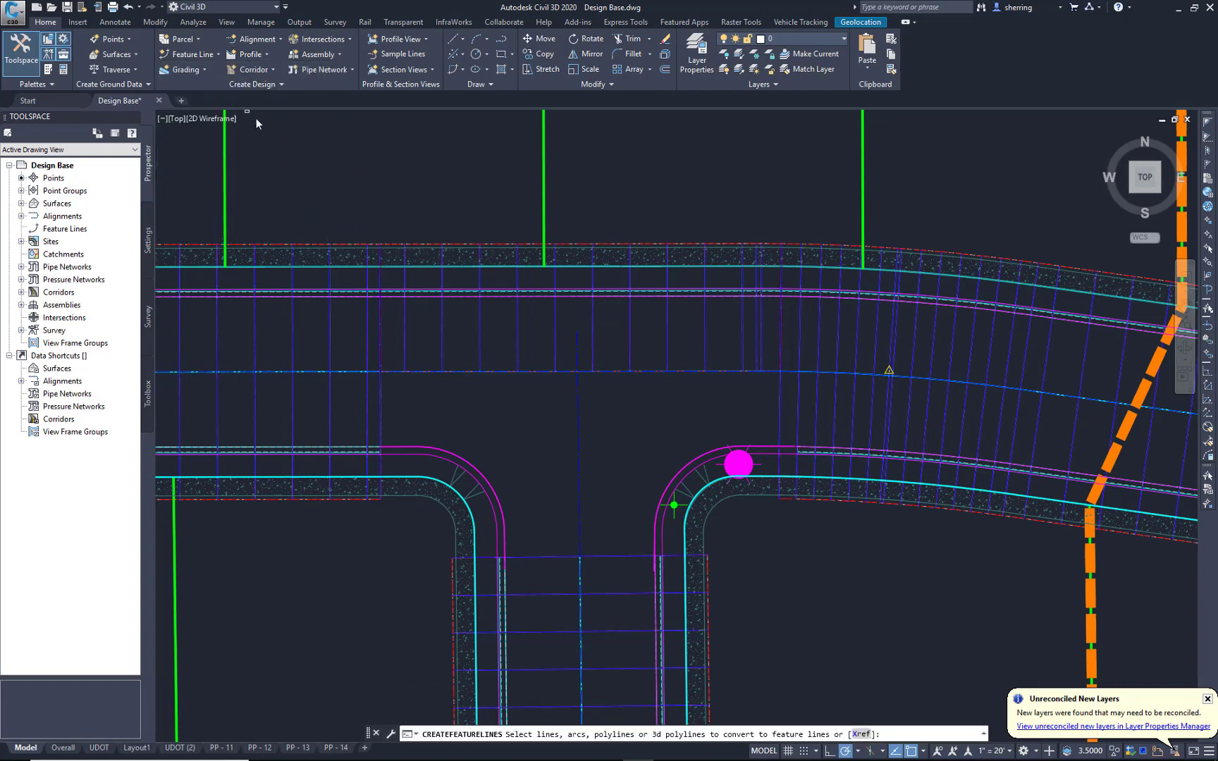
left_click(477, 464)
left_click(676, 476)
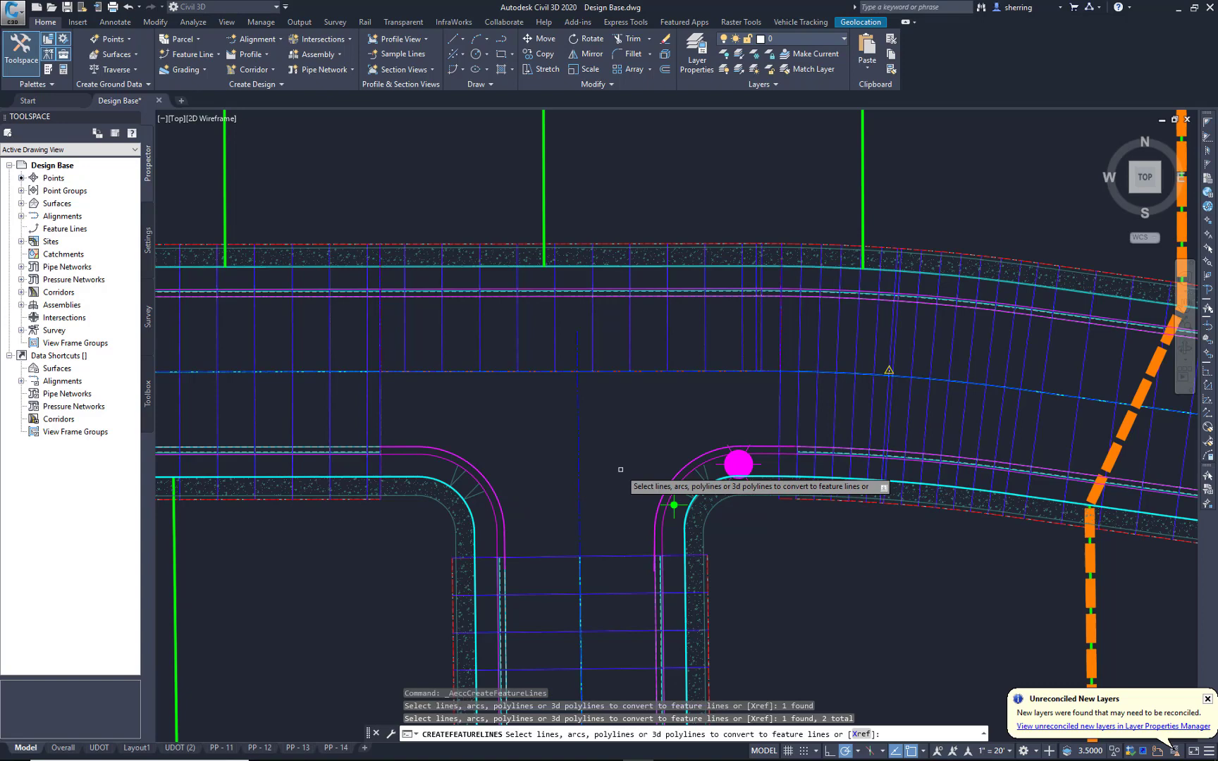
key("Return")
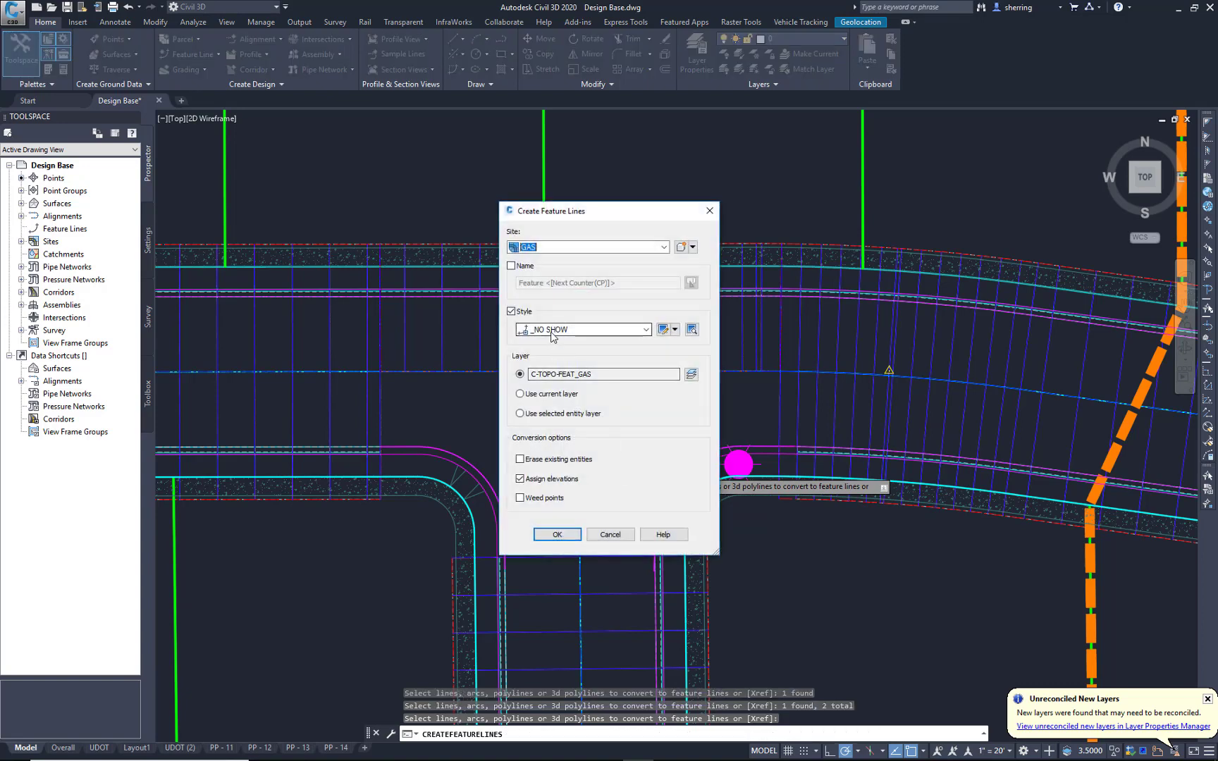
left_click(551, 462)
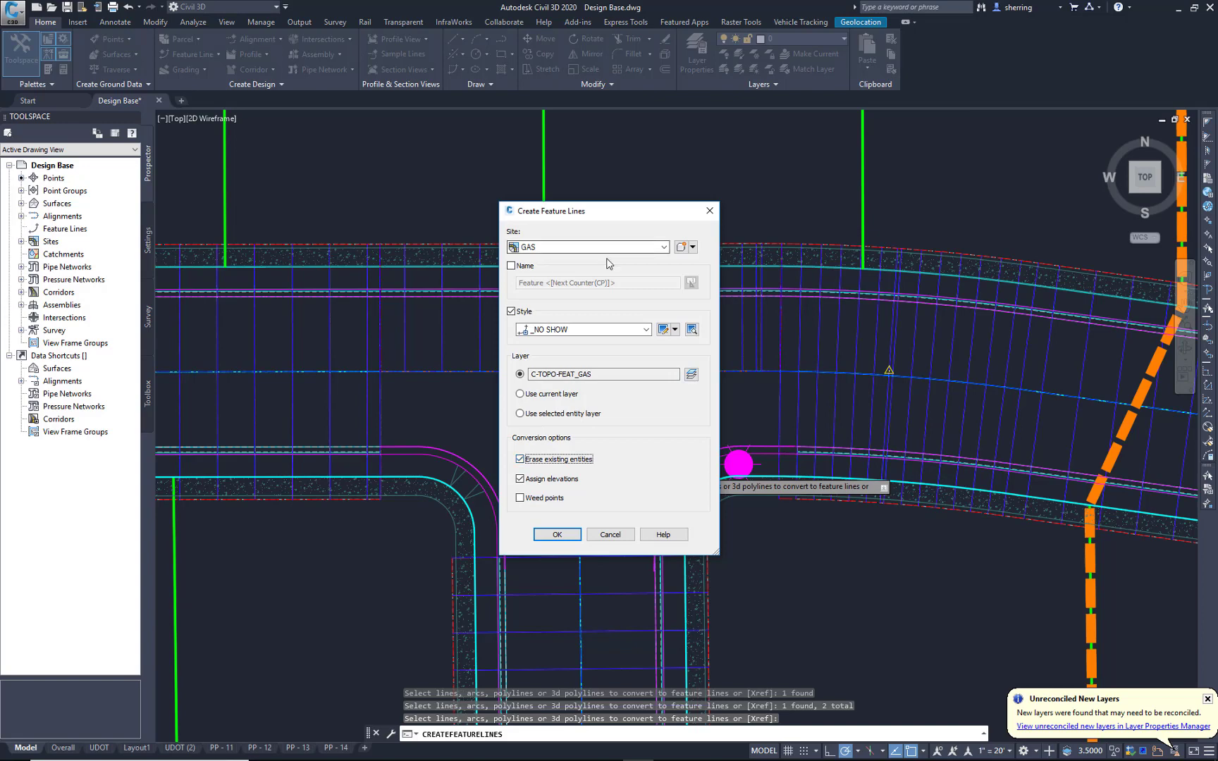
left_click(681, 247)
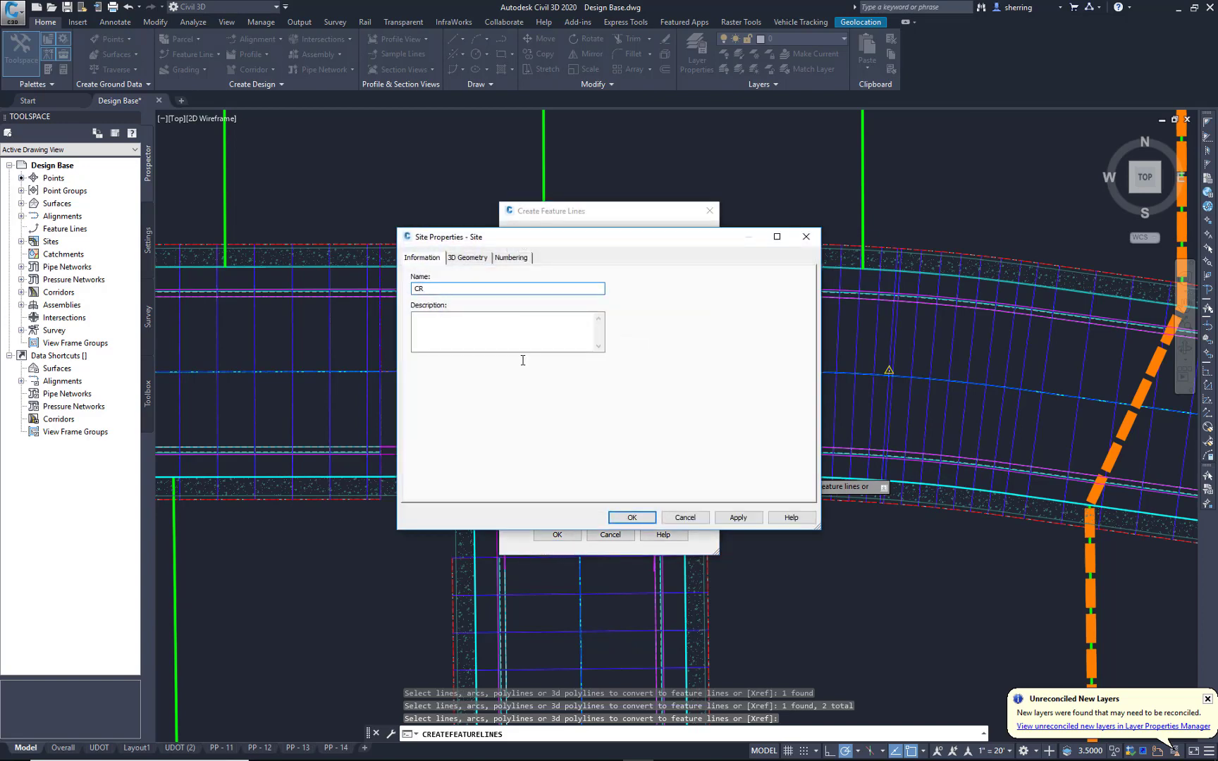
left_click(620, 514)
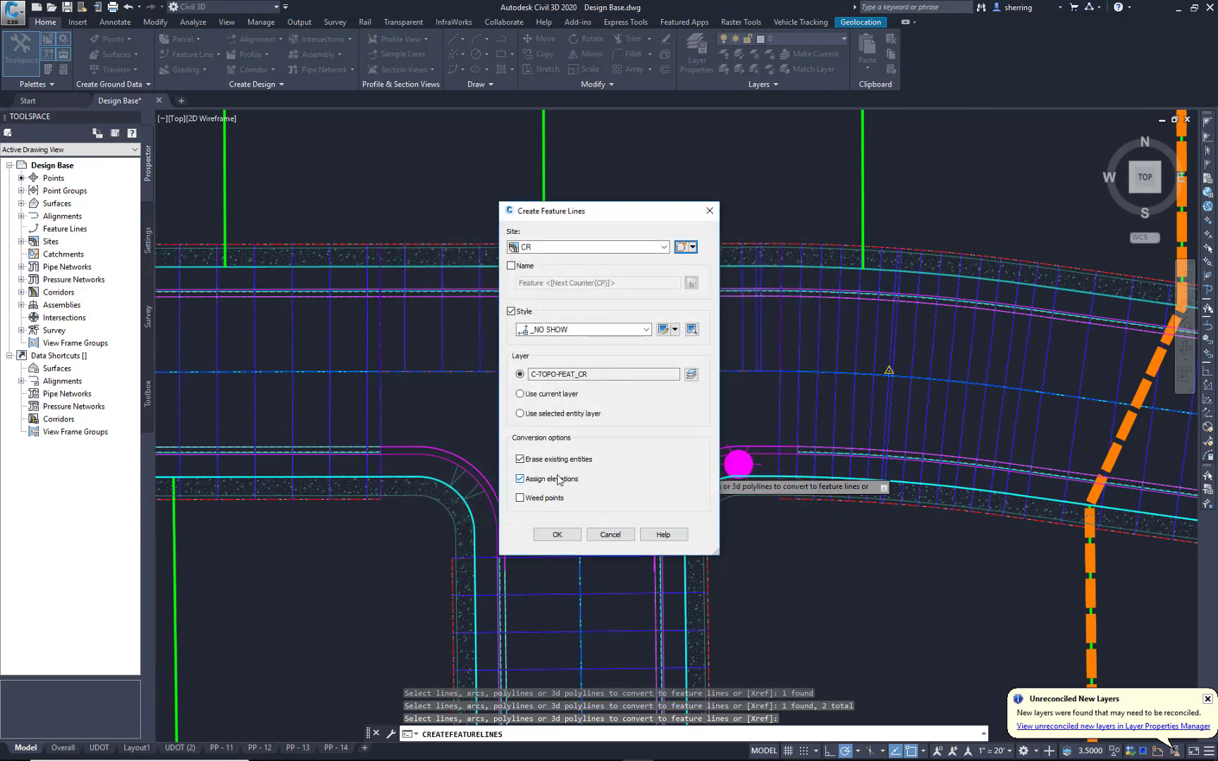
left_click(557, 535)
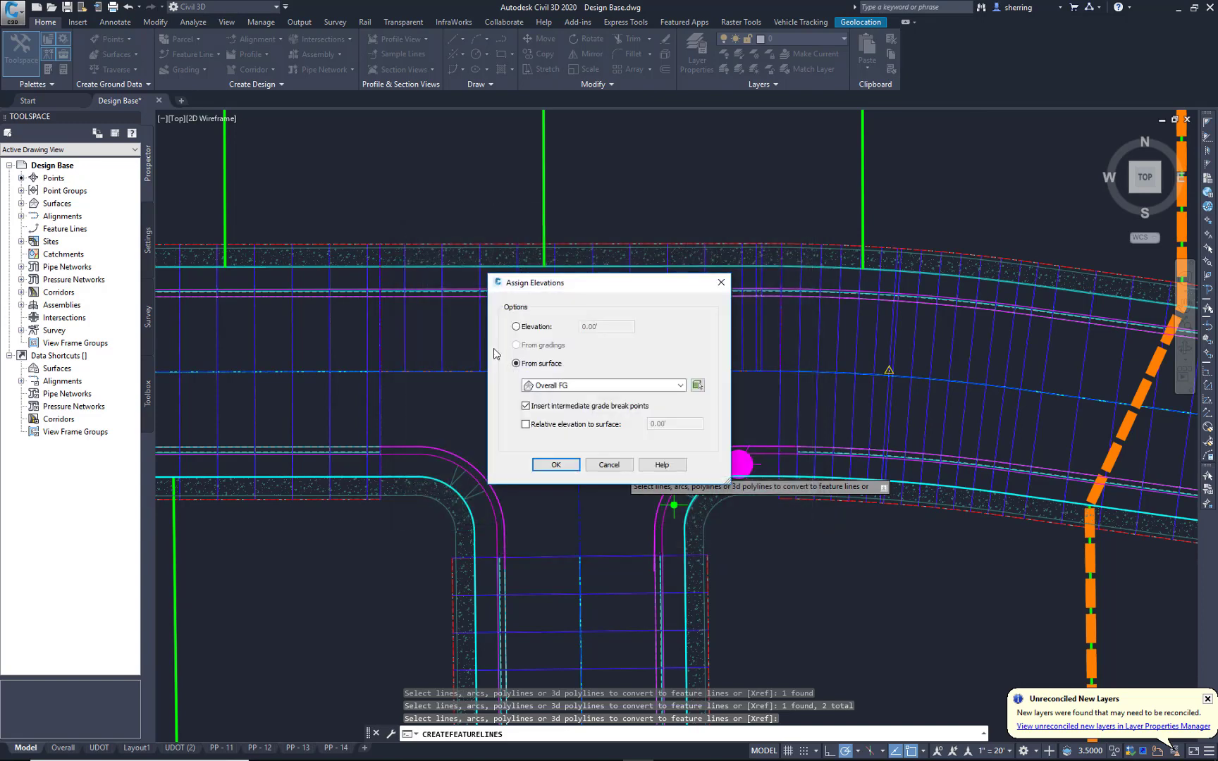
Assign the feature line elevations from the Overall FG surface without inserting intermediate grade break points.
left_click(553, 390)
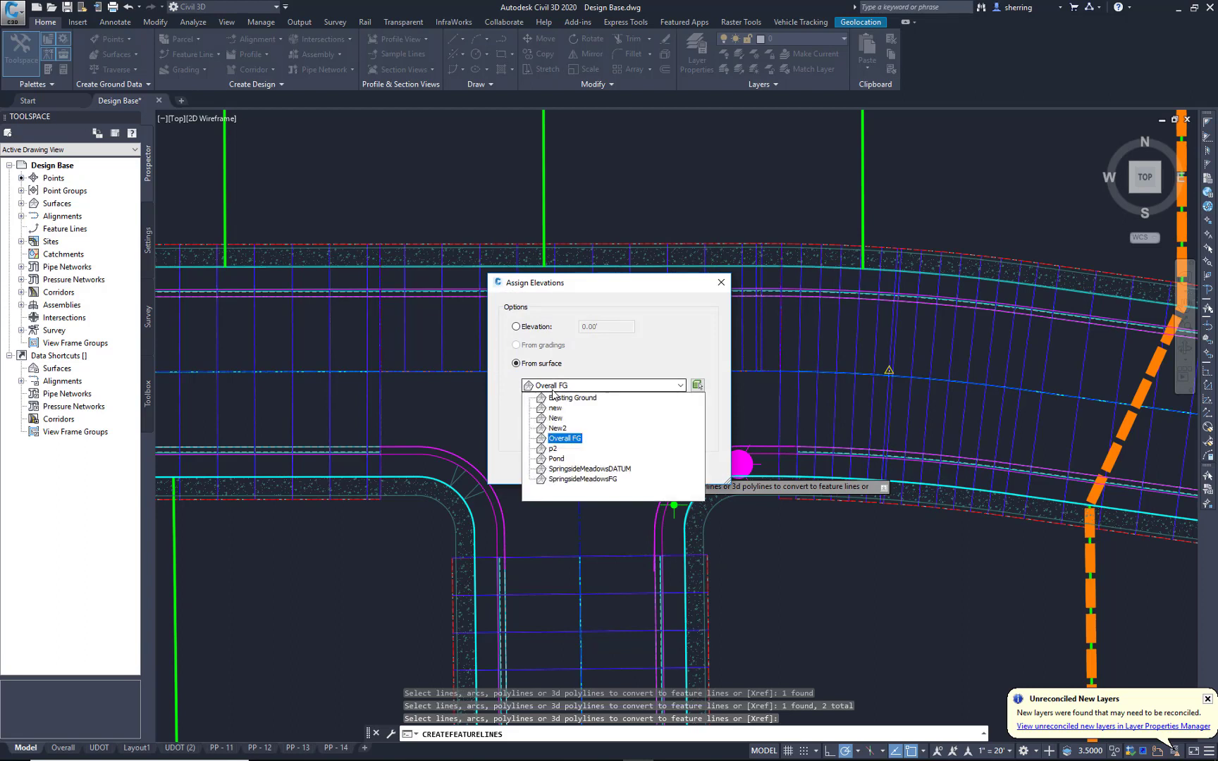
left_click(552, 390)
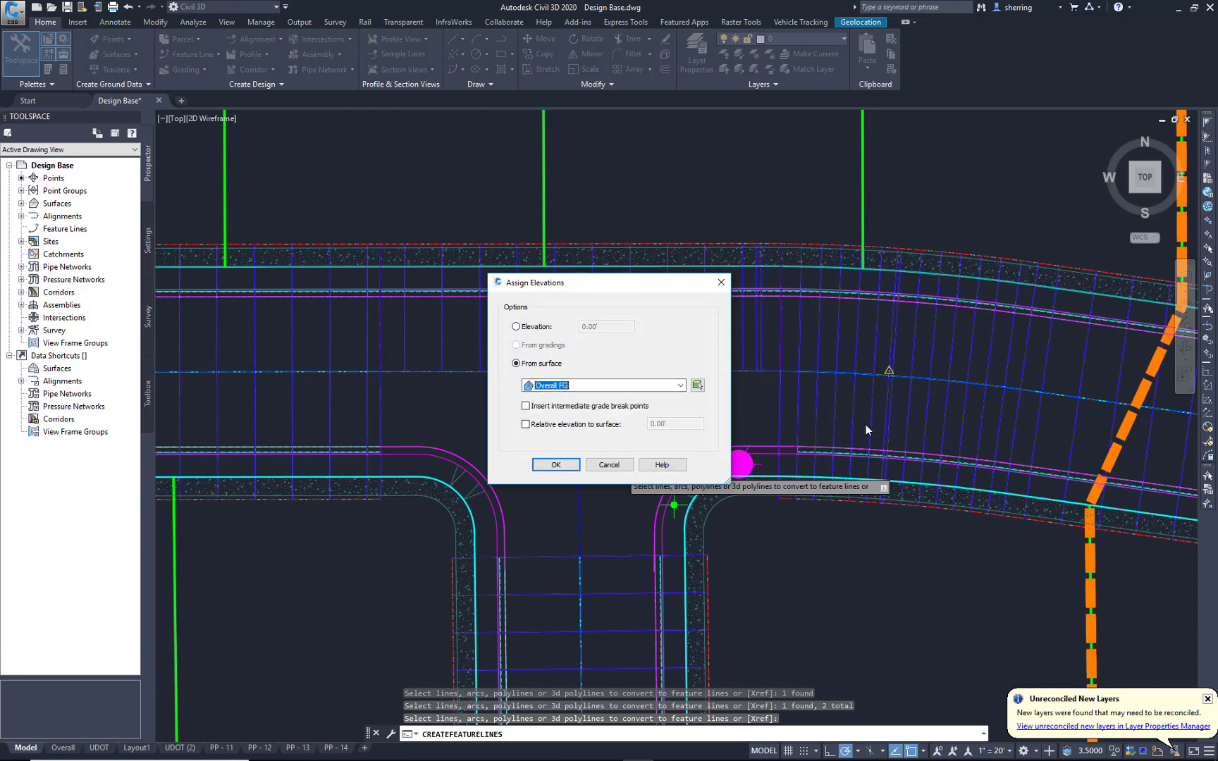
left_click(556, 465)
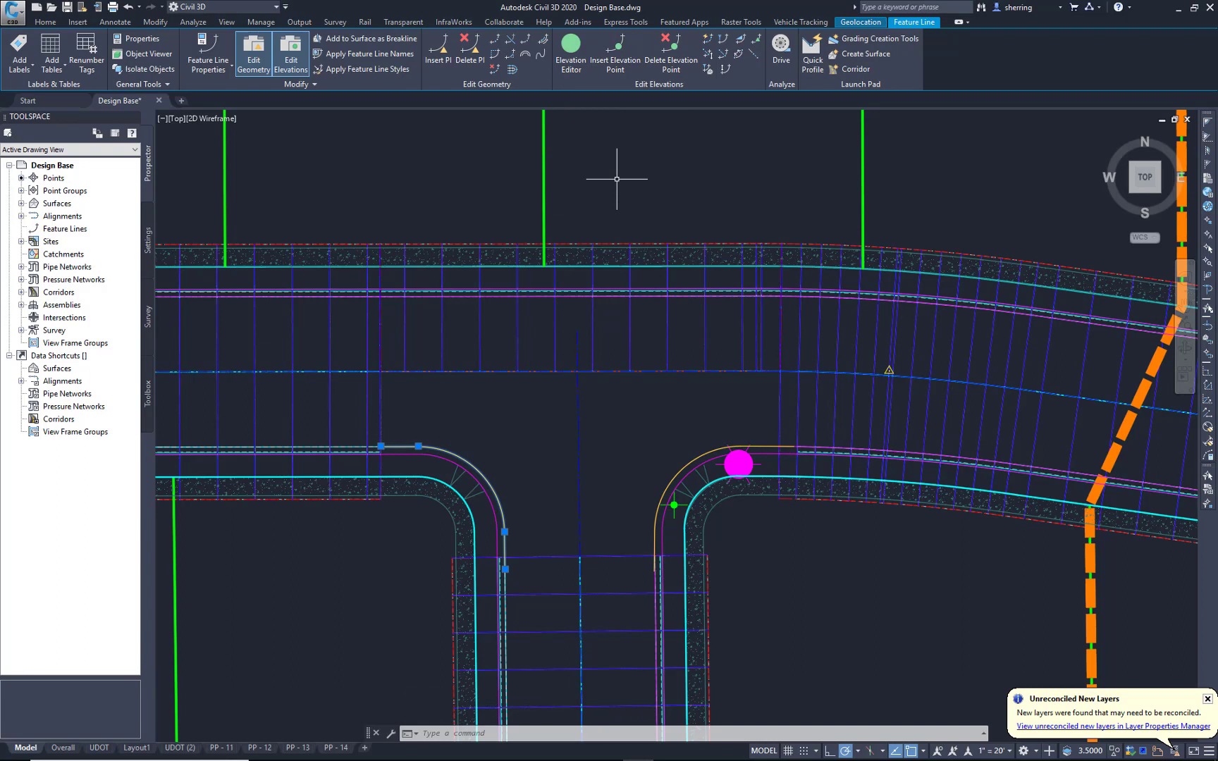
Set a continuous grade along the west curb-return feature line from its south end to its west end, accepting the default elevation and grade.
left_click(742, 42)
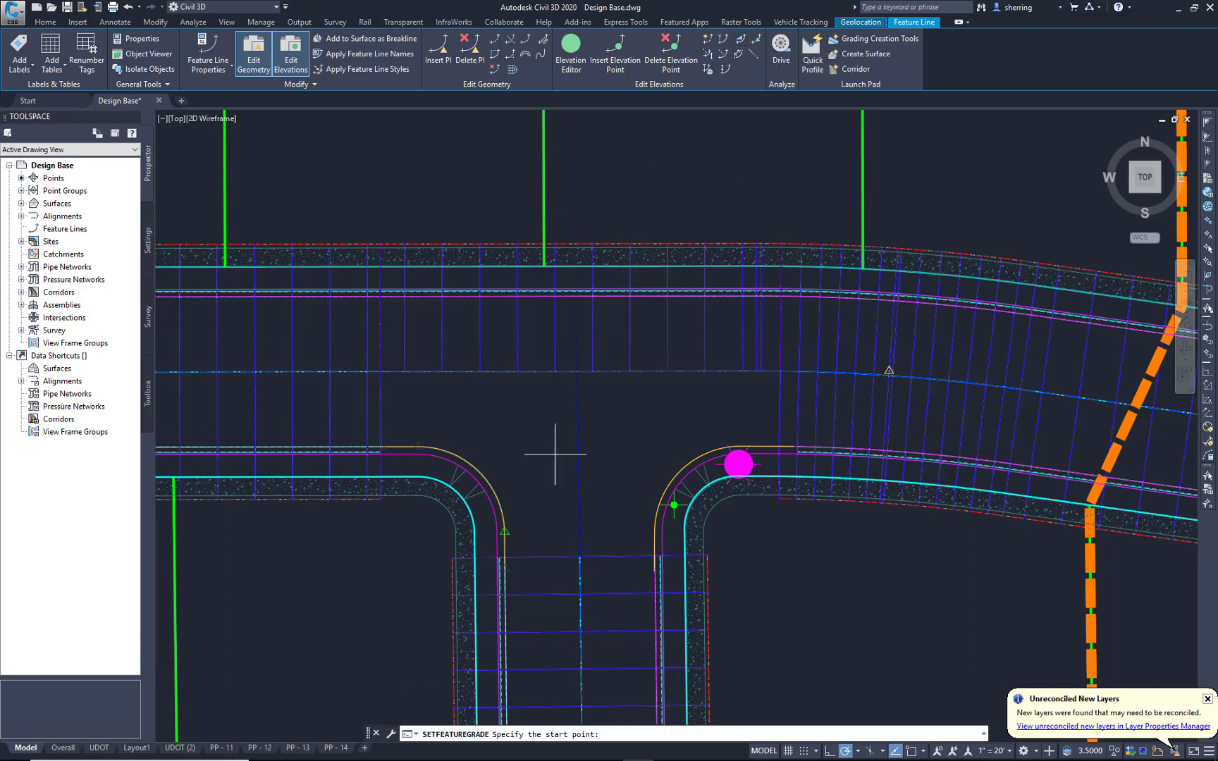
left_click(518, 570)
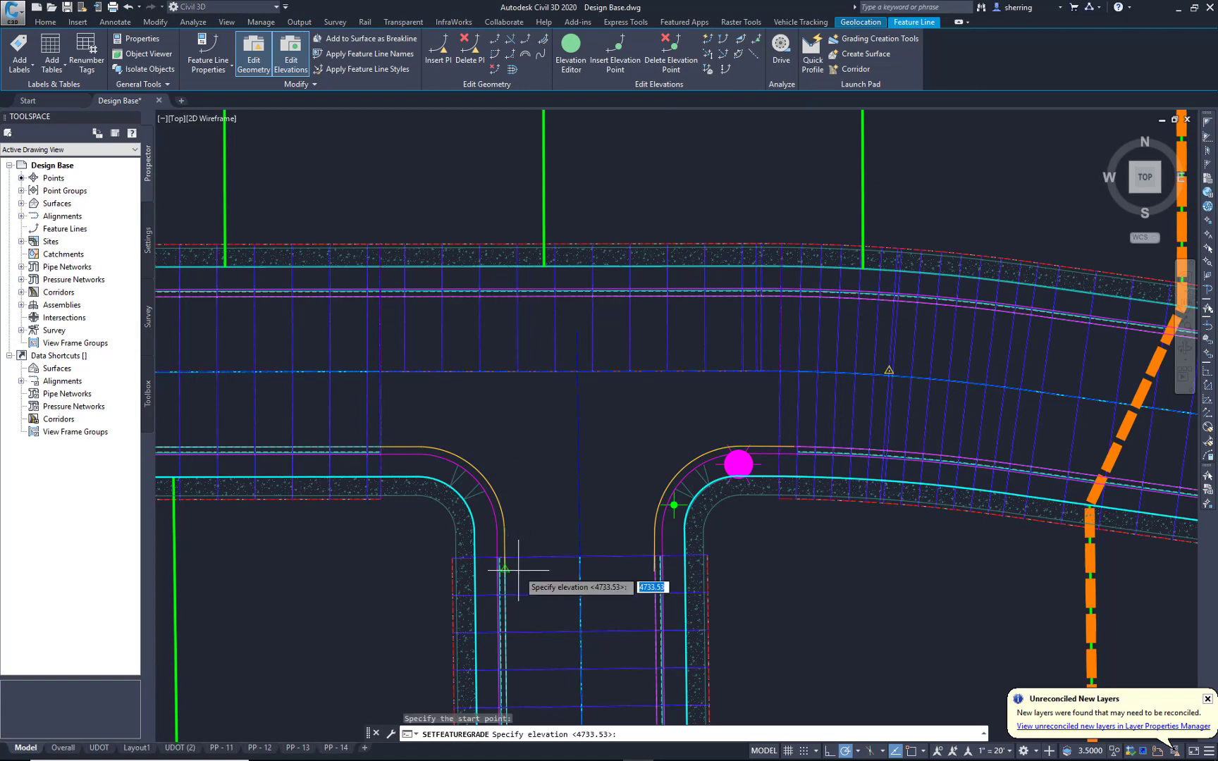
key("Return")
left_click(387, 443)
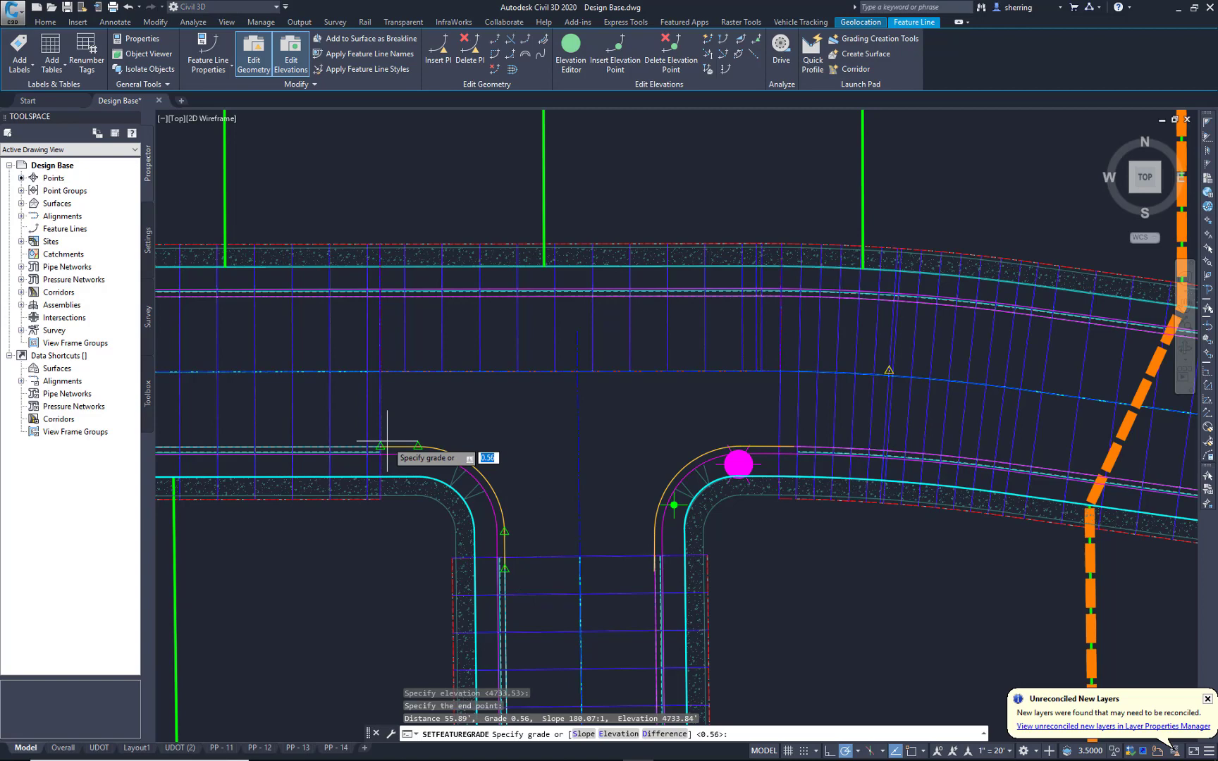
key("Return")
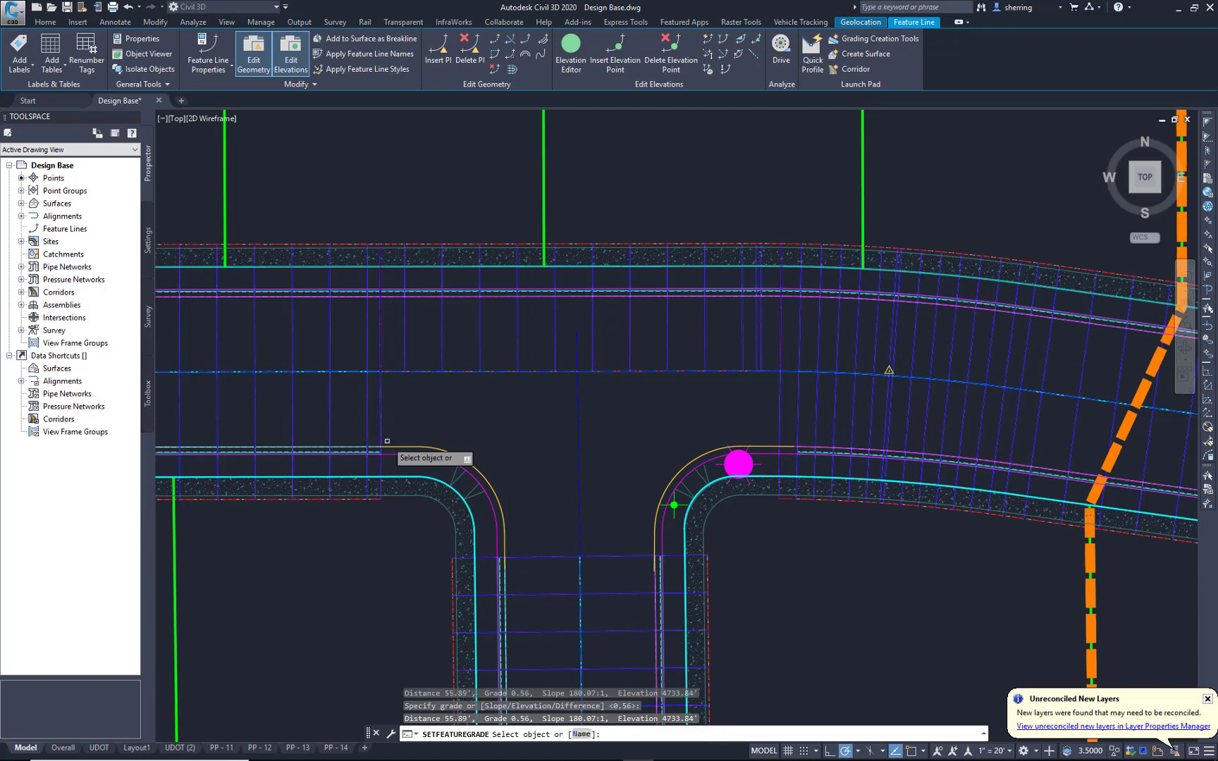
key("Return")
key("Escape")
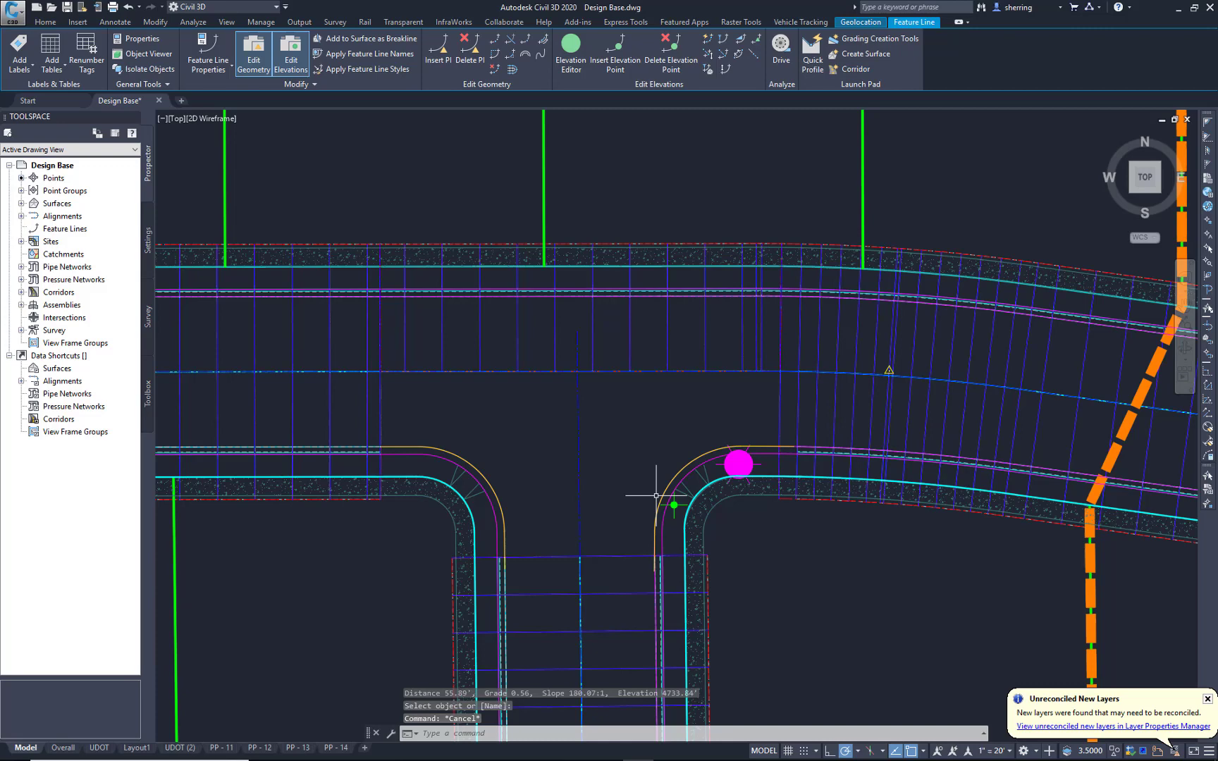
Set a continuous grade along the east curb-return feature line from its east end to its south end, accepting the default elevation and grade.
left_click(657, 502)
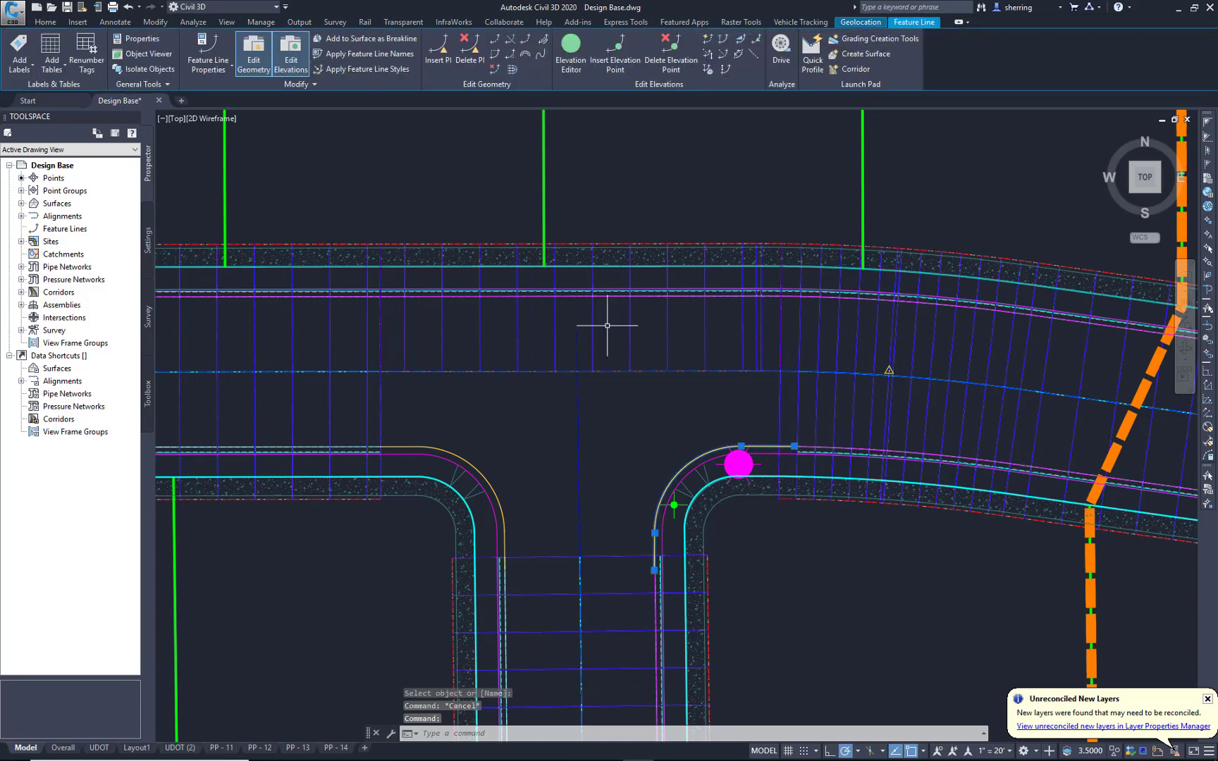
left_click(740, 39)
left_click(802, 425)
key("Return")
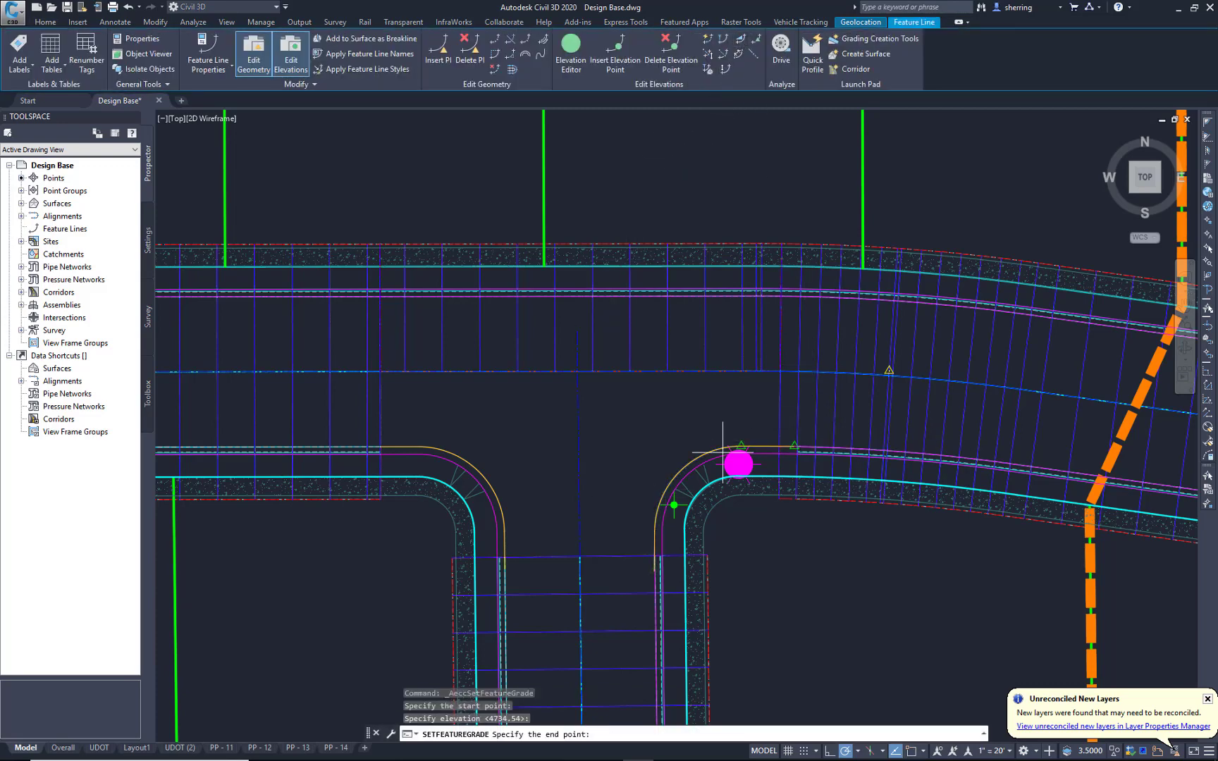
left_click(658, 568)
key("Return")
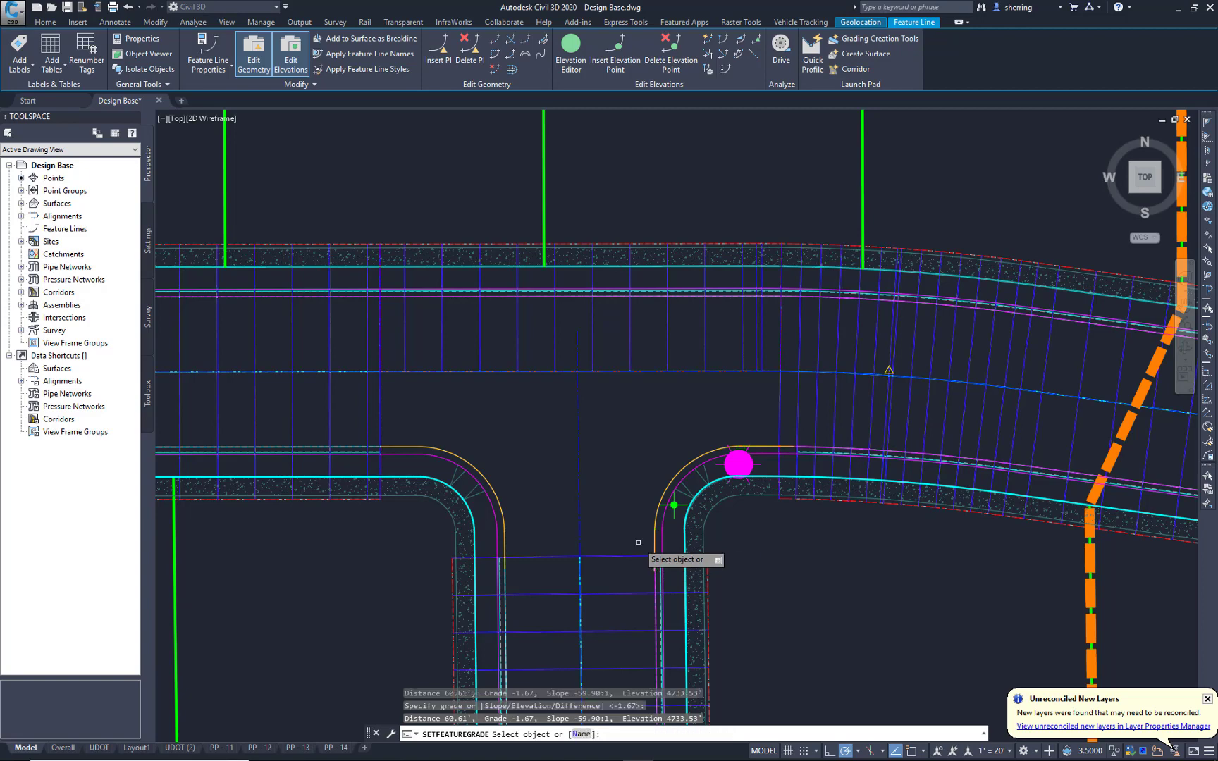
key("Escape")
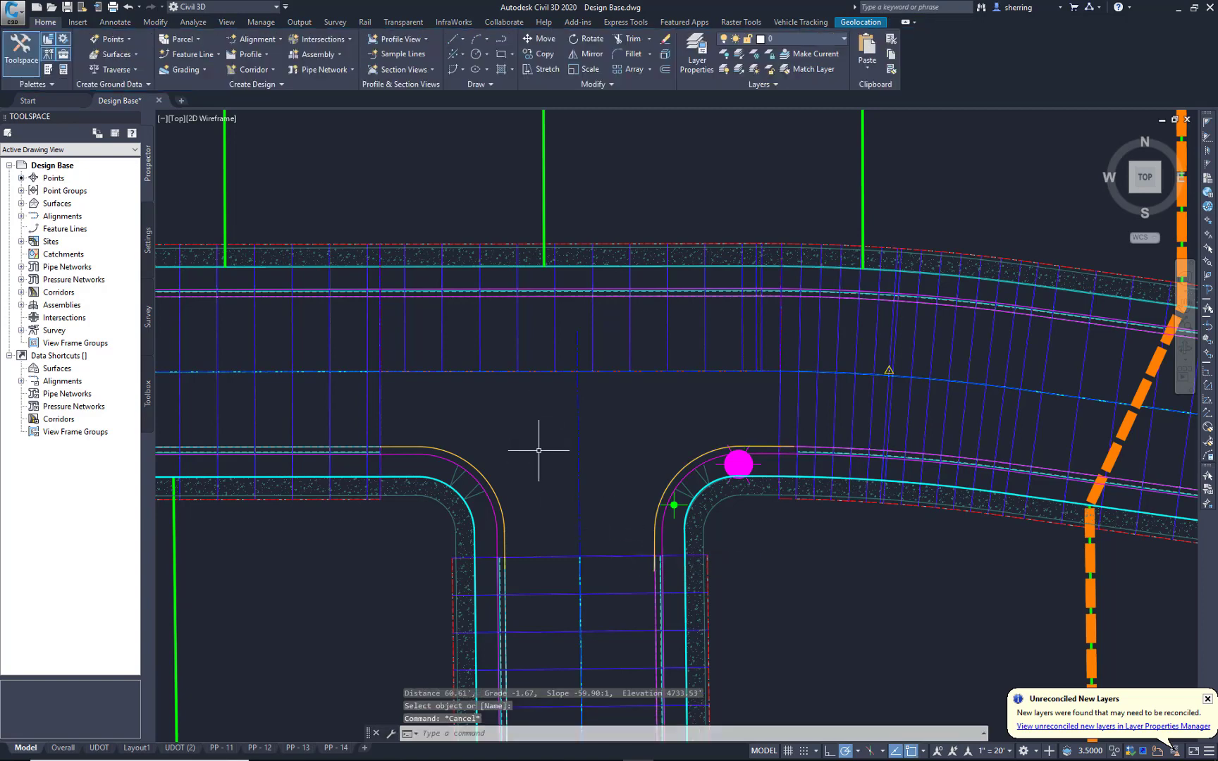
Examine the two curb-return assemblies north of the road, checking the lane, curb and sidewalk subassemblies of the upper one.
scroll(521, 596, "down", 2)
scroll(540, 494, "down", 1)
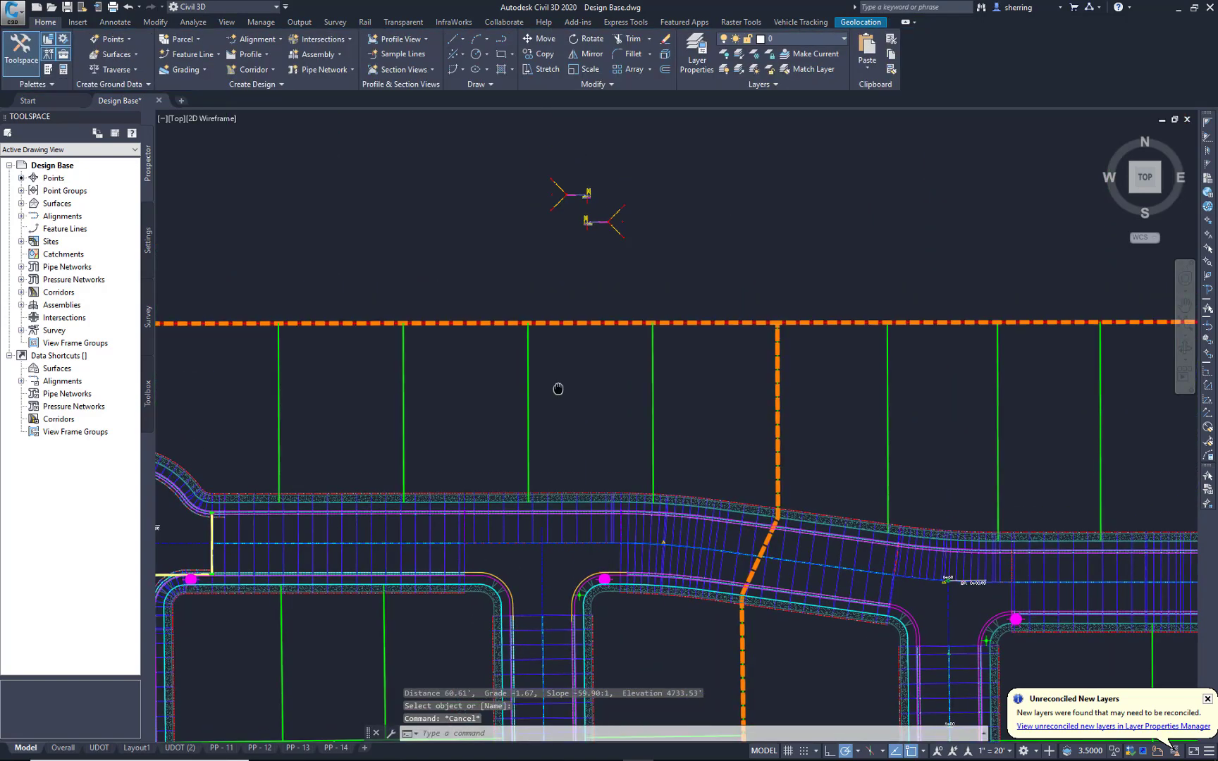
scroll(587, 280, "up", 5)
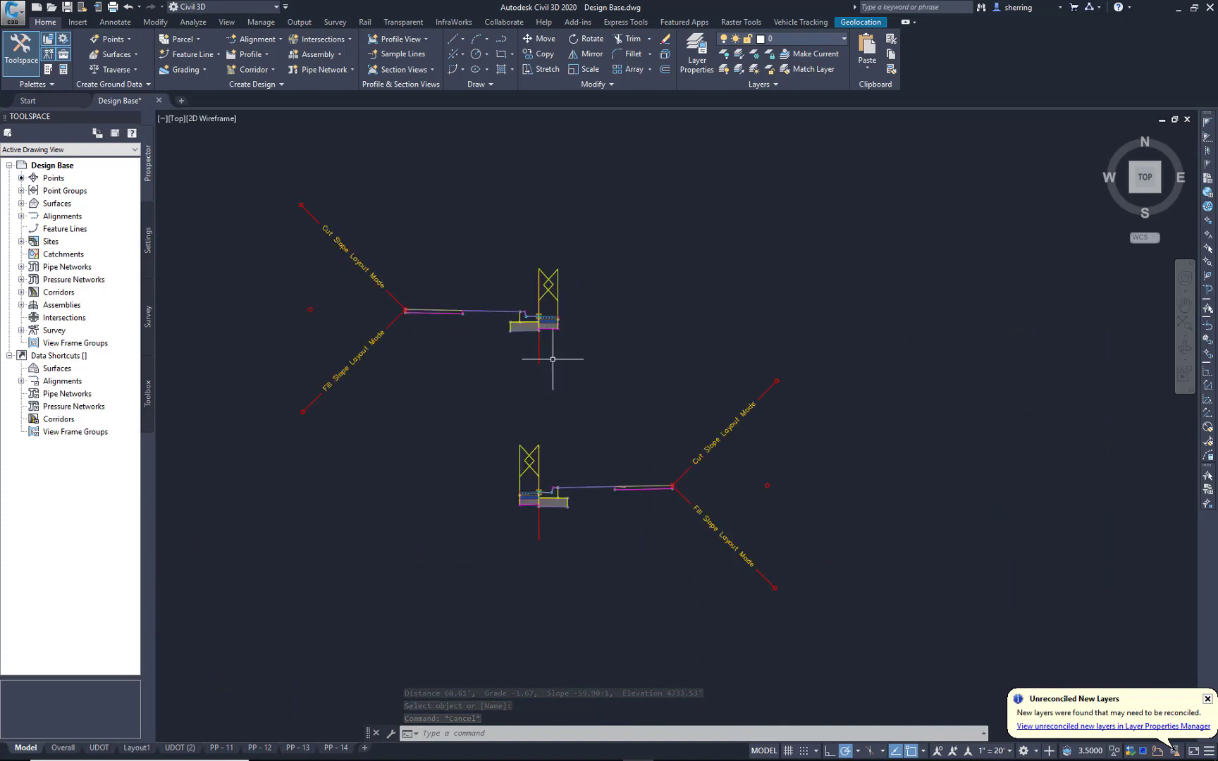
left_click(552, 348)
left_click(522, 356)
scroll(539, 337, "up", 3)
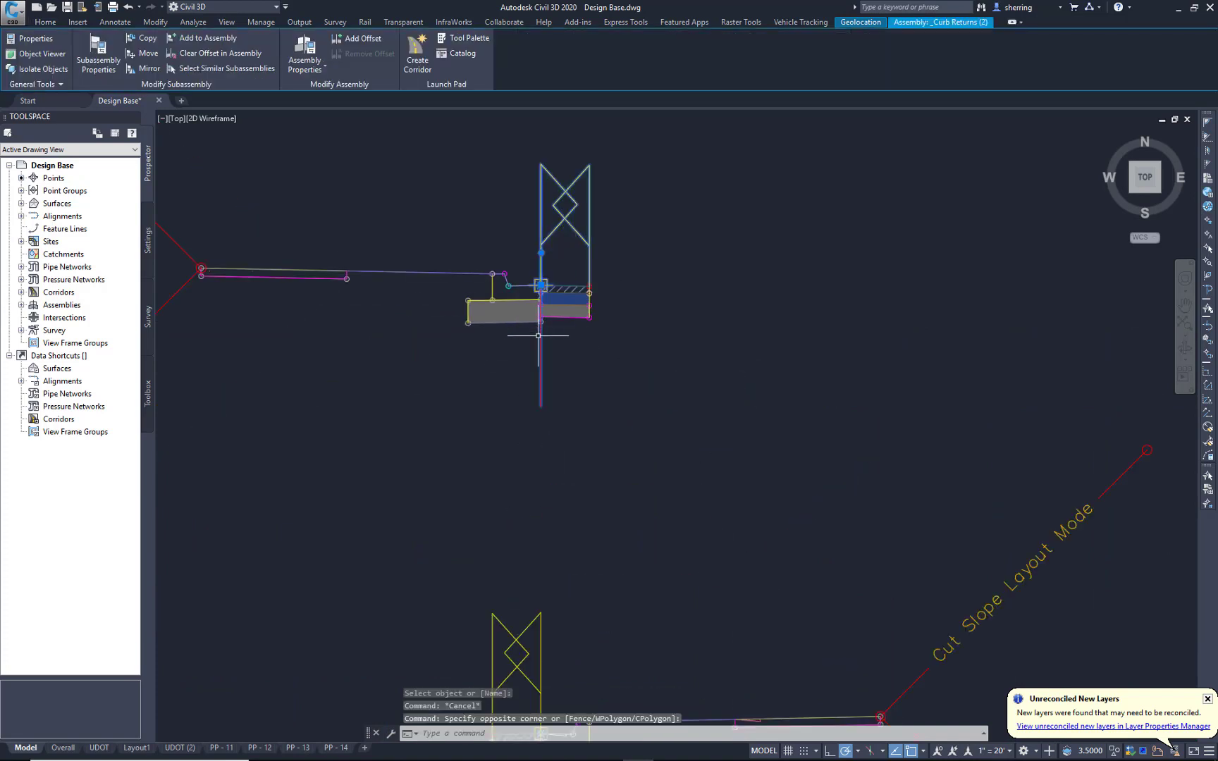
scroll(543, 355, "down", 2)
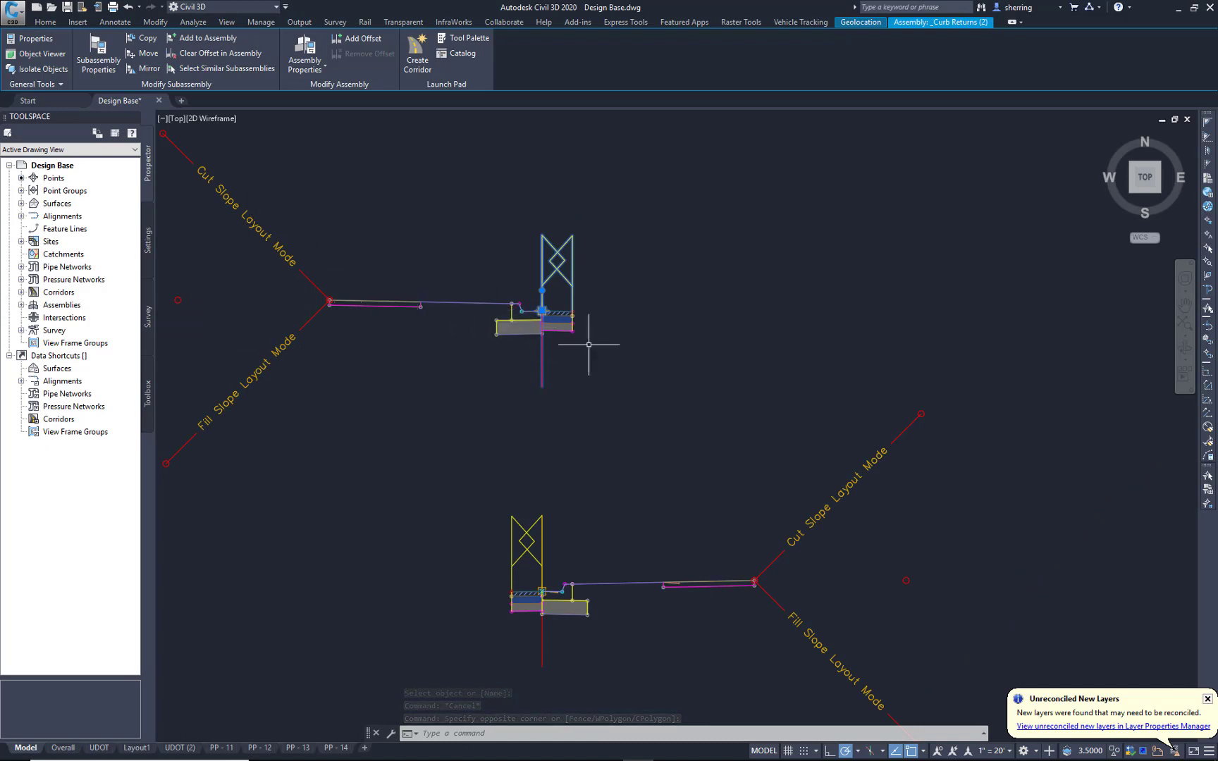
scroll(588, 337, "up", 3)
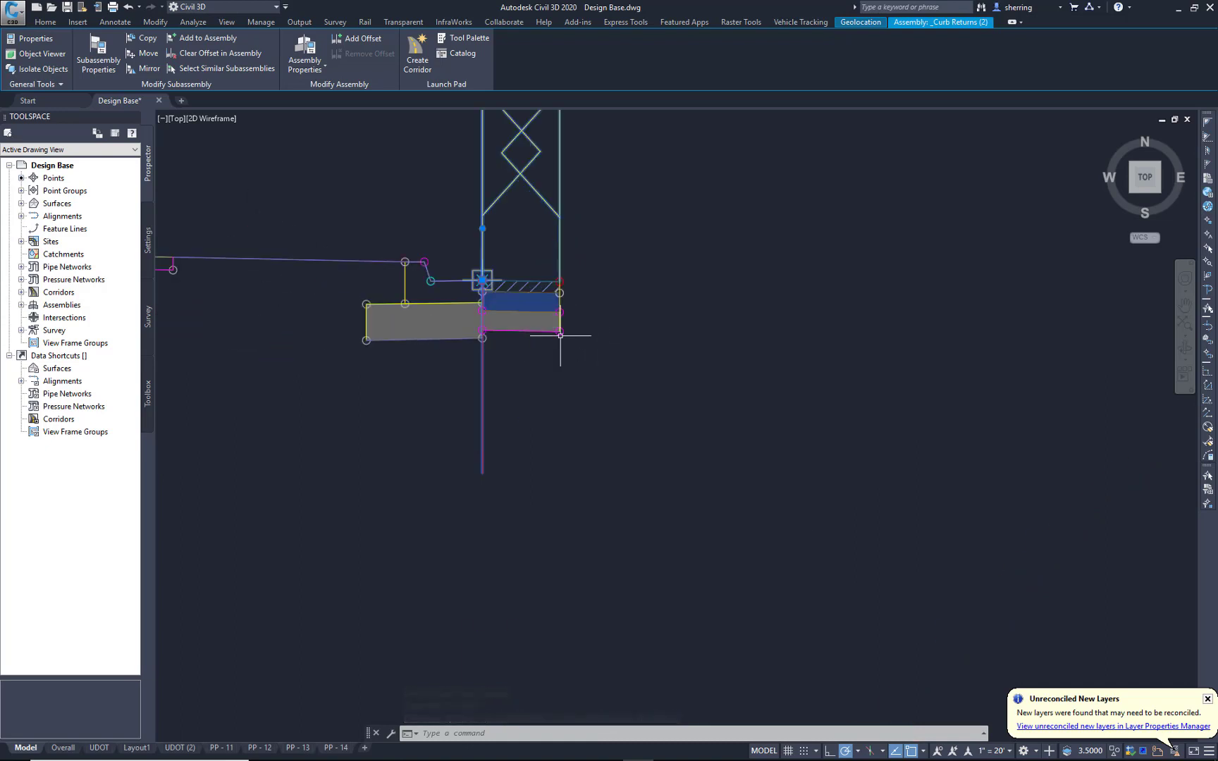
left_click(519, 317)
key("Escape")
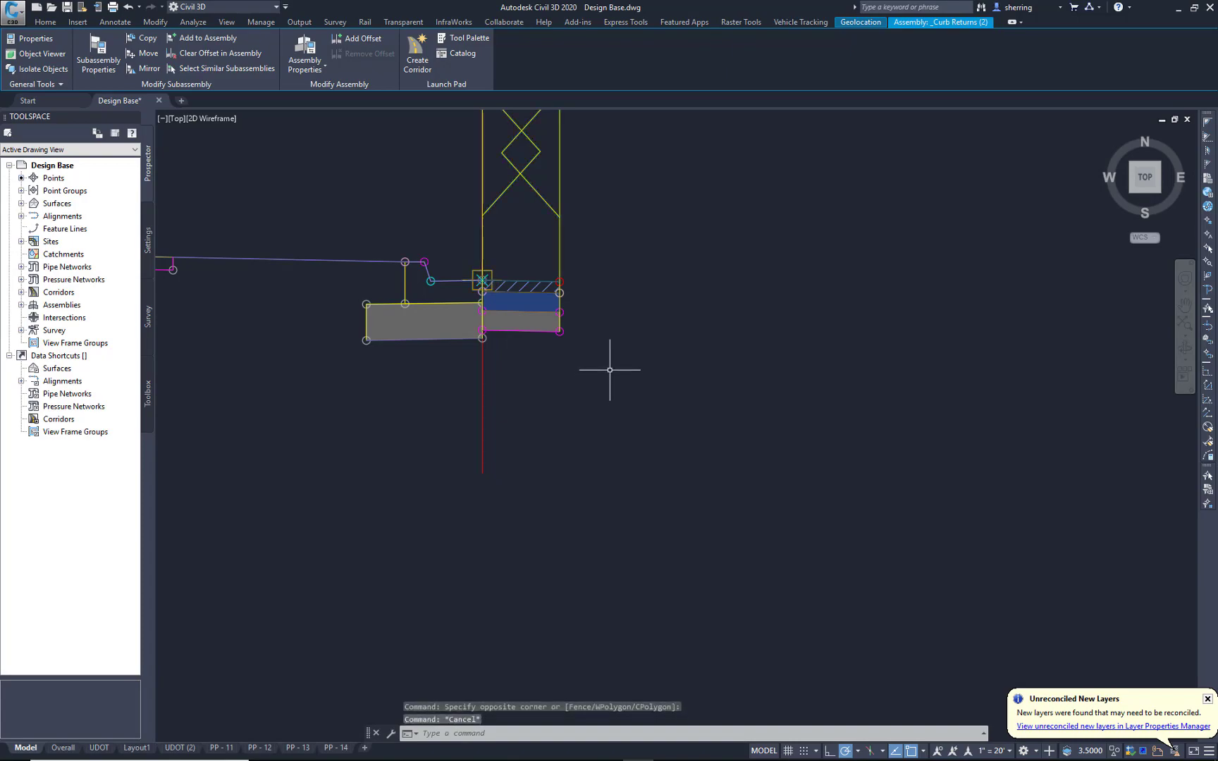
Open the SpringsideMeadows corridor's properties at its baseline and region parameters.
scroll(609, 369, "down", 5)
middle_click_drag(584, 576, 586, 407)
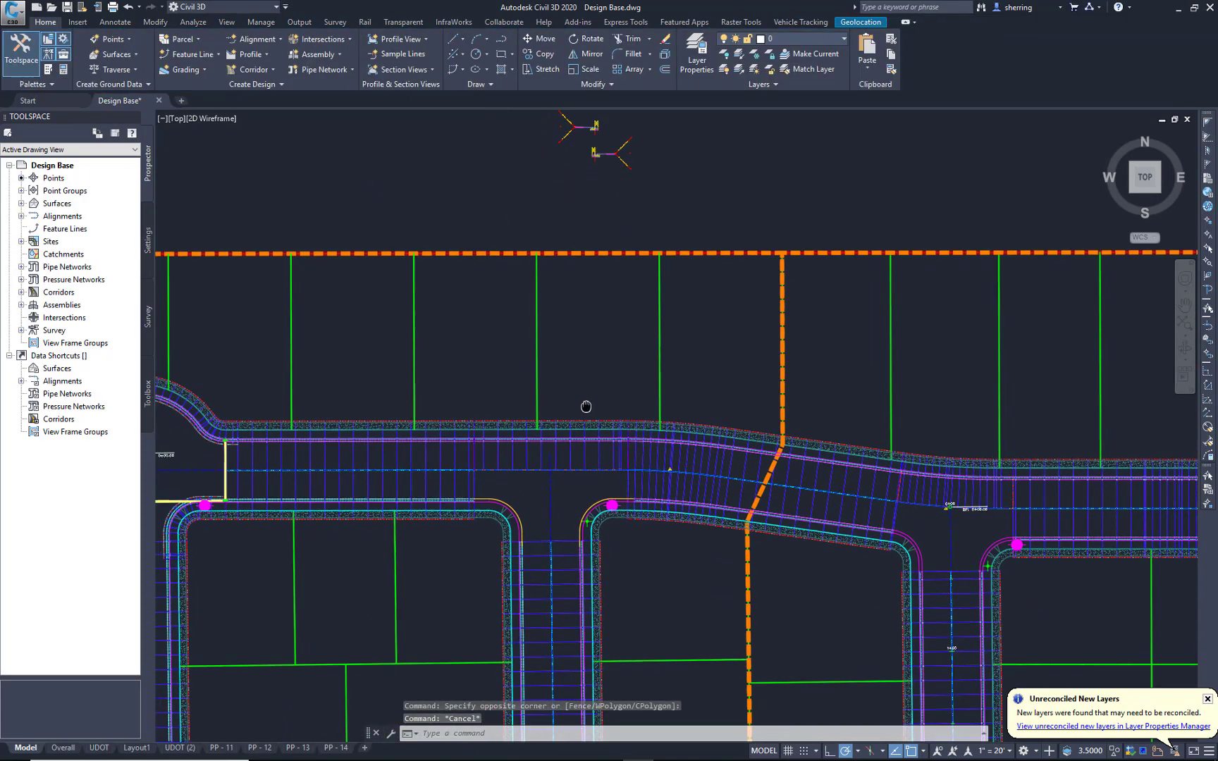
scroll(558, 467, "up", 3)
left_click(527, 399)
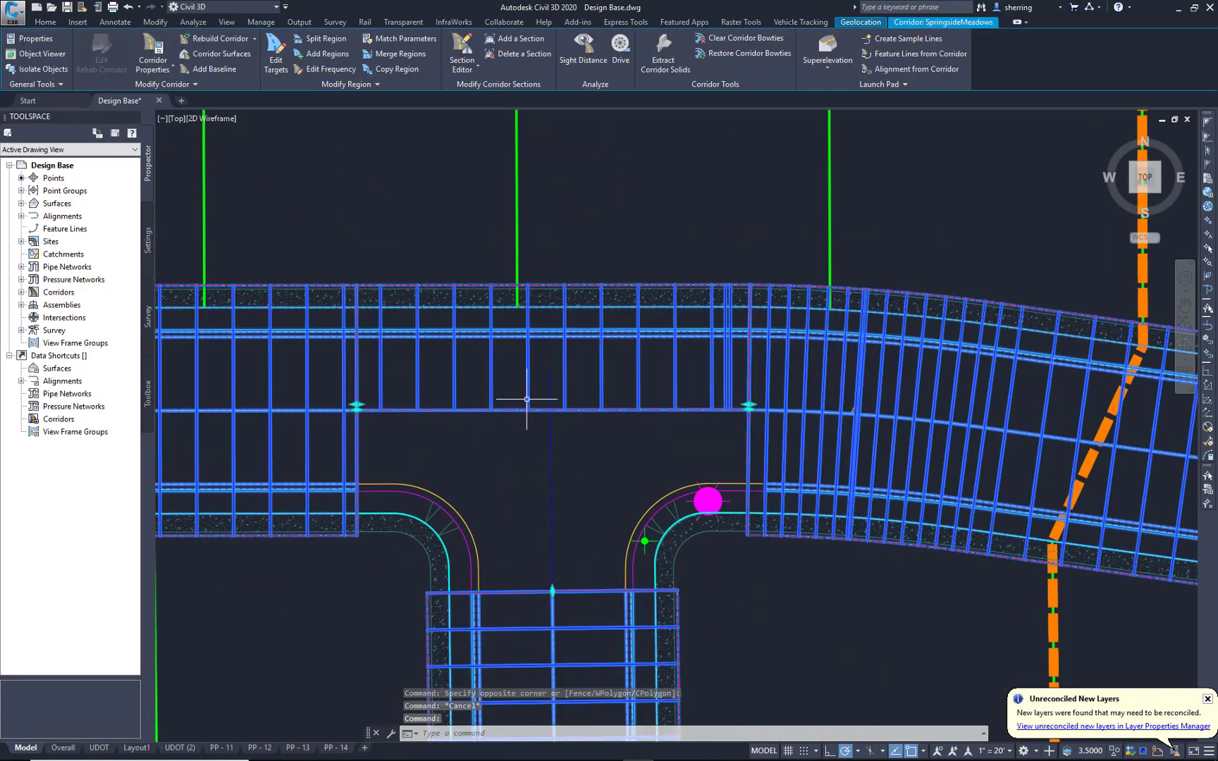
right_click(427, 255)
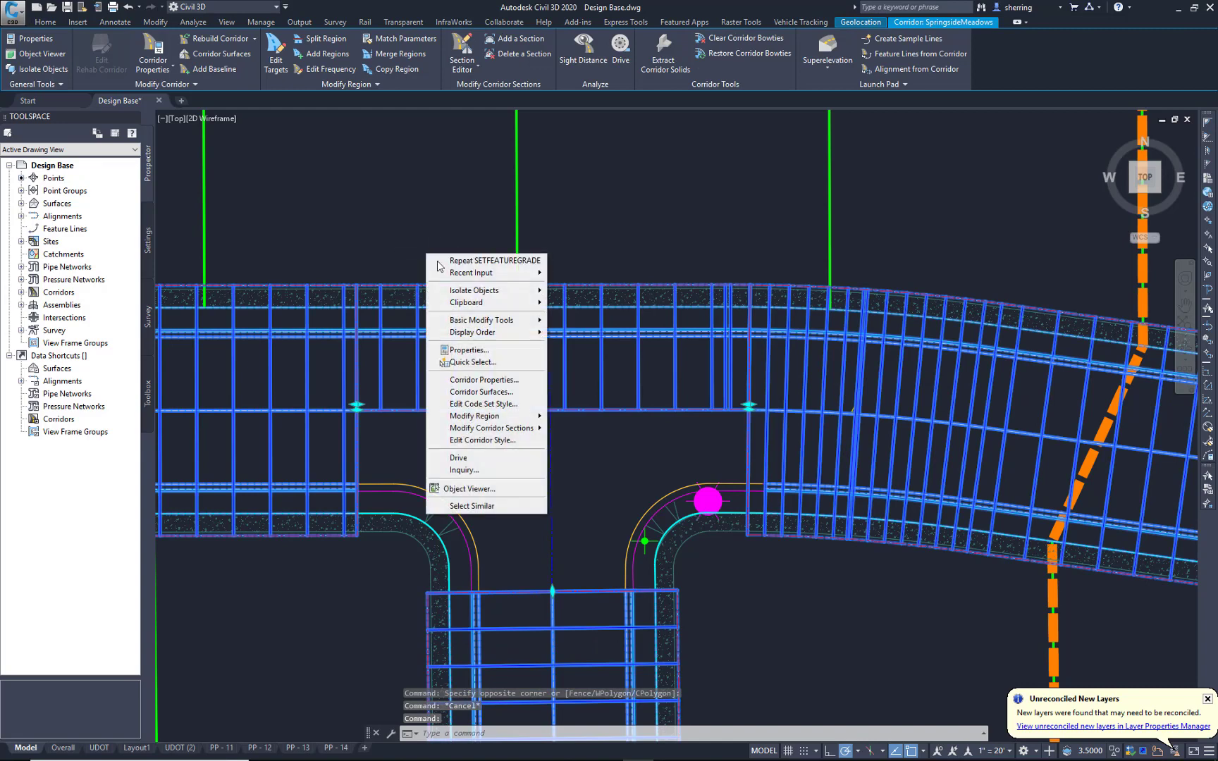
left_click(488, 380)
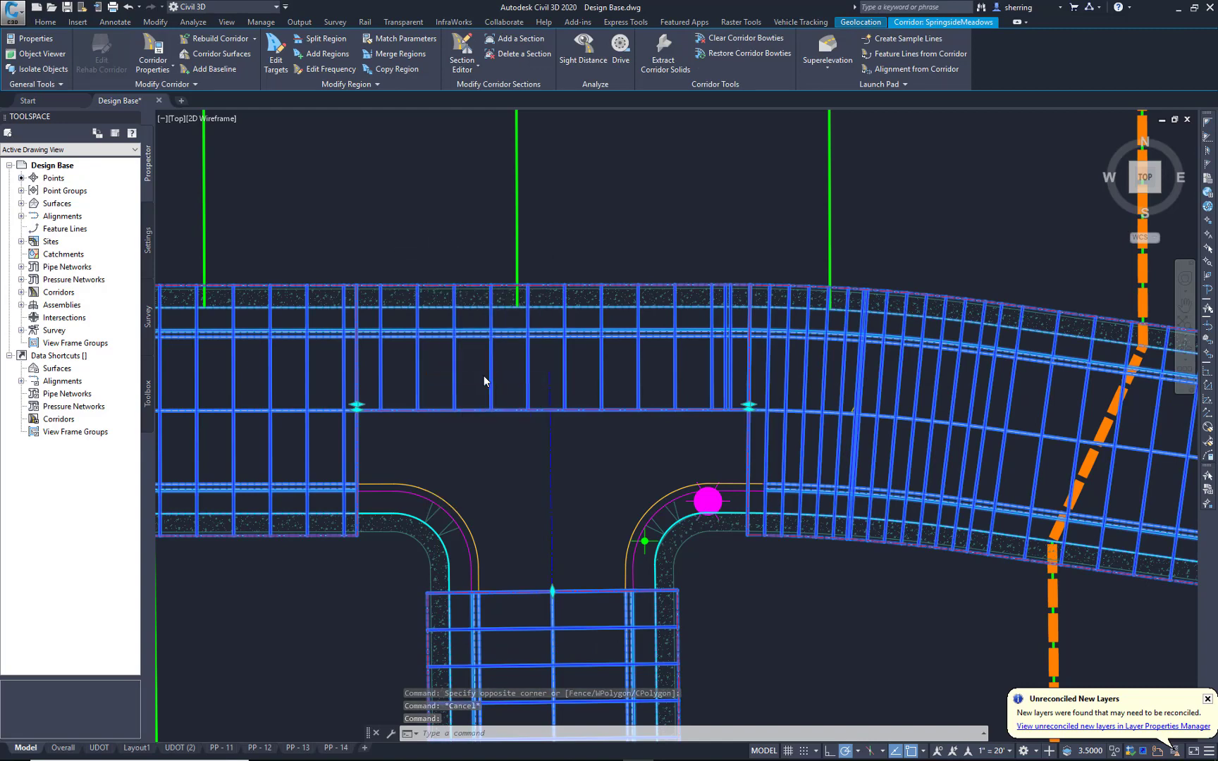
left_click(466, 258)
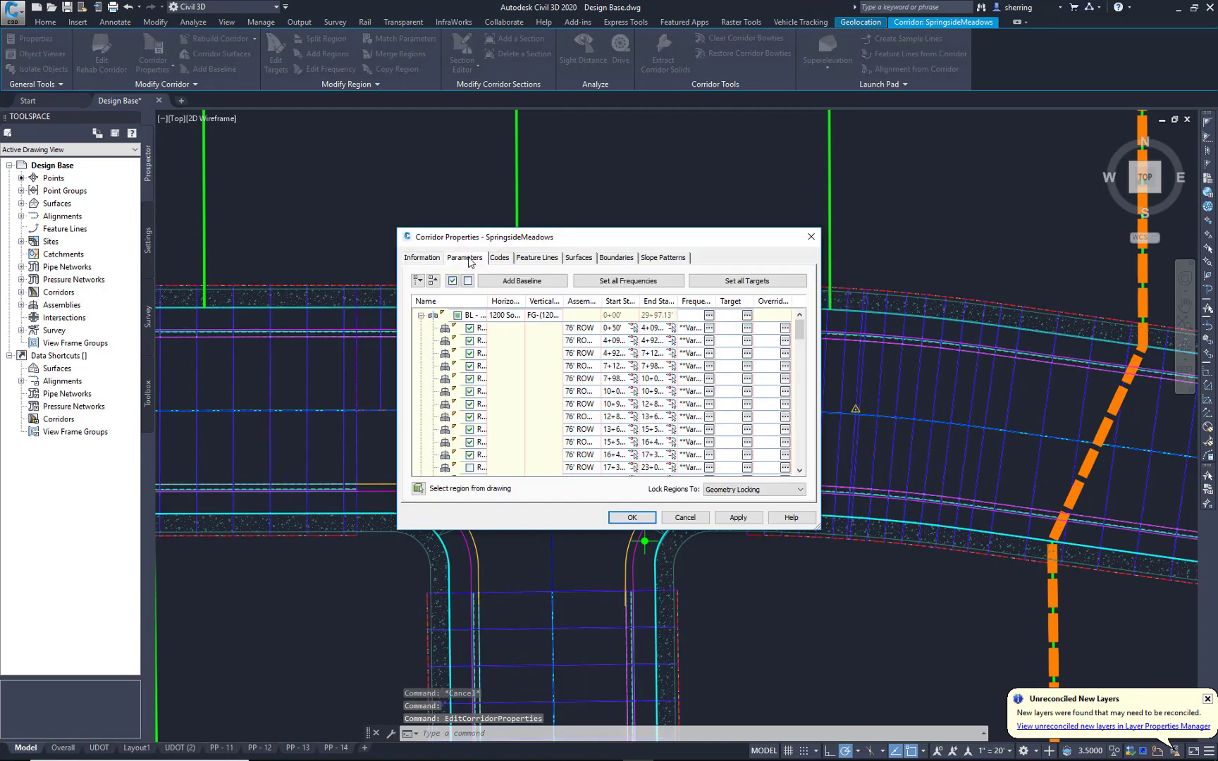
Add a feature-line baseline to the corridor from the west curb-return feature line, naming that line CR SW.
left_click(524, 282)
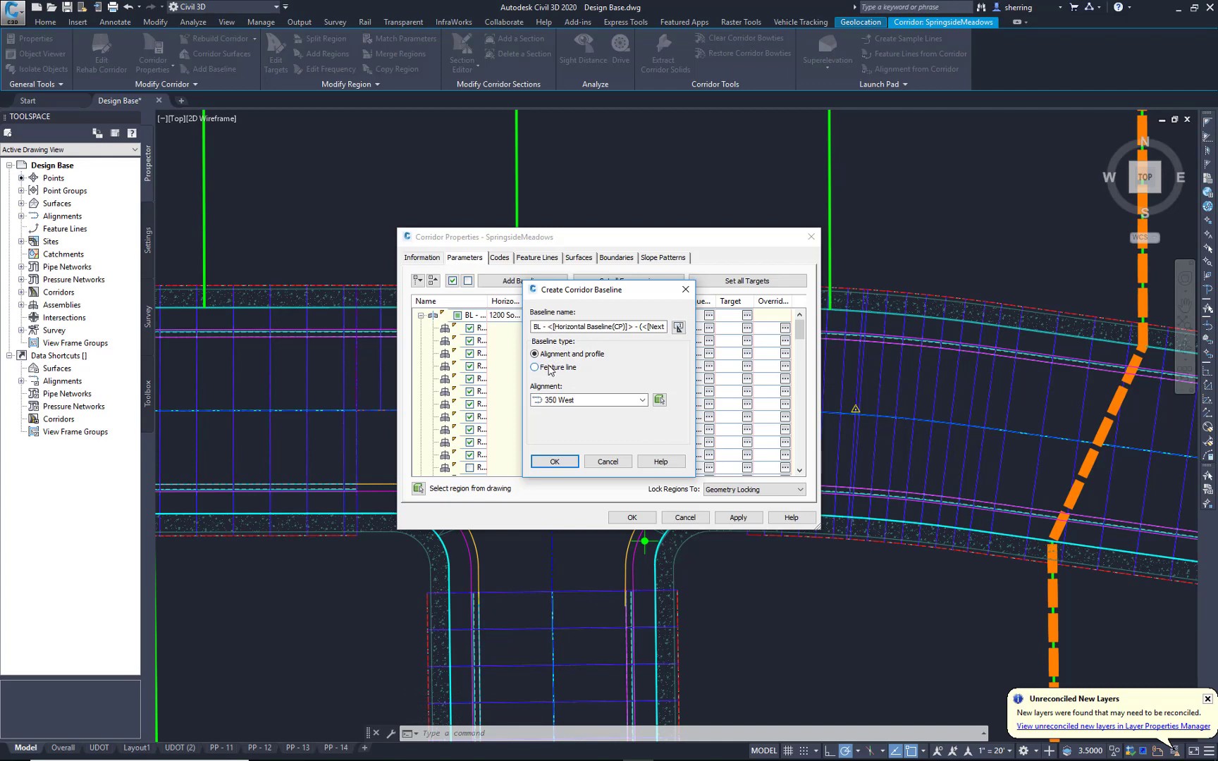
left_click(552, 368)
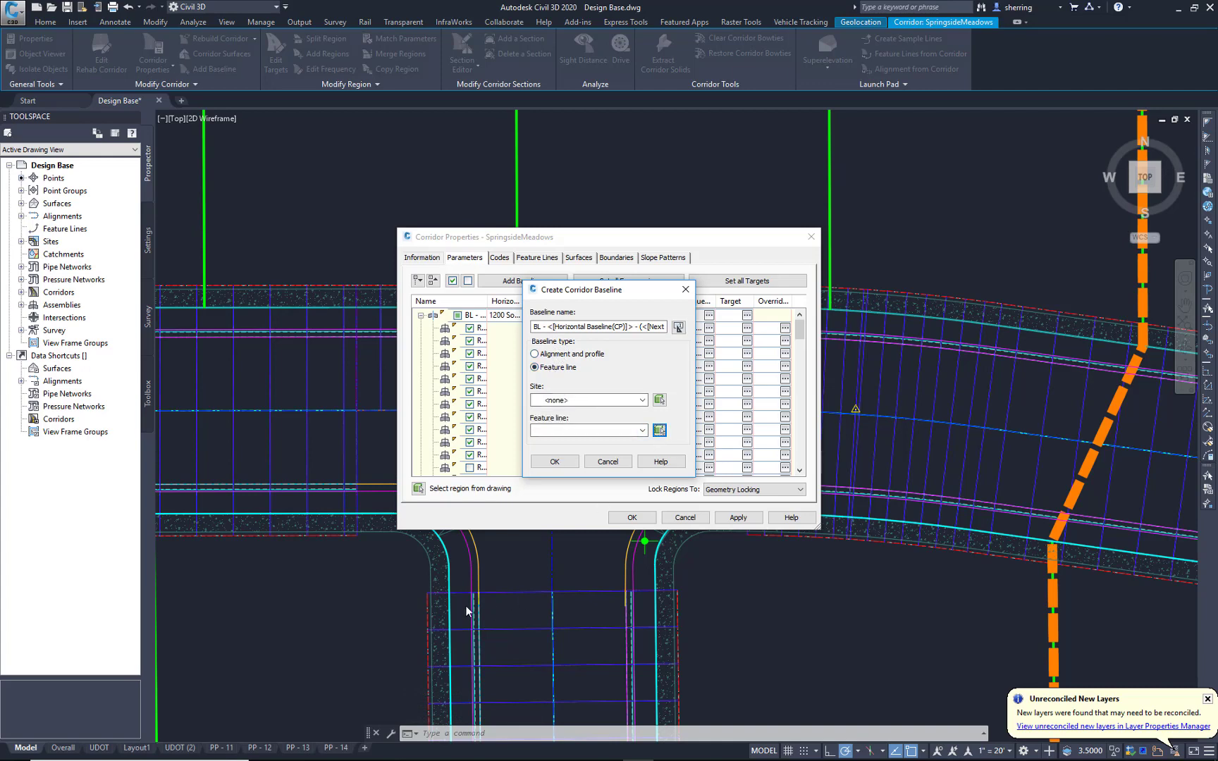
left_click(471, 540)
left_click(537, 381)
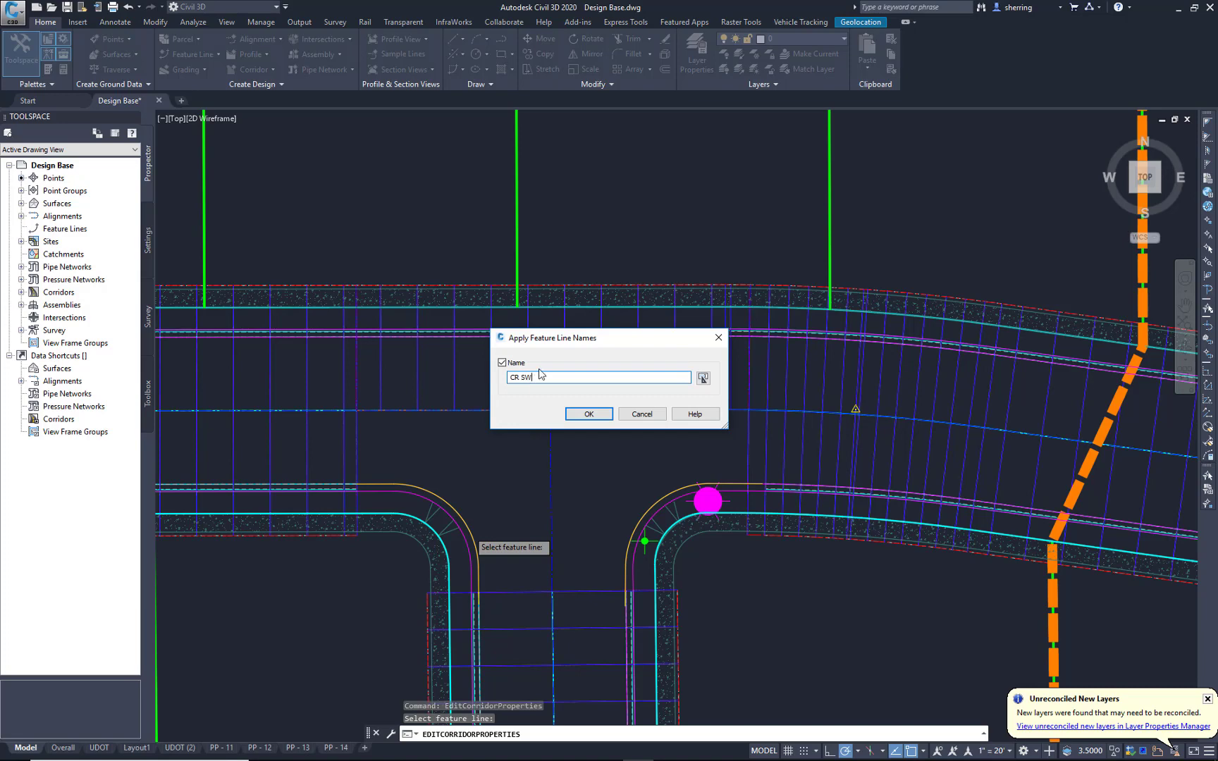
left_click(587, 414)
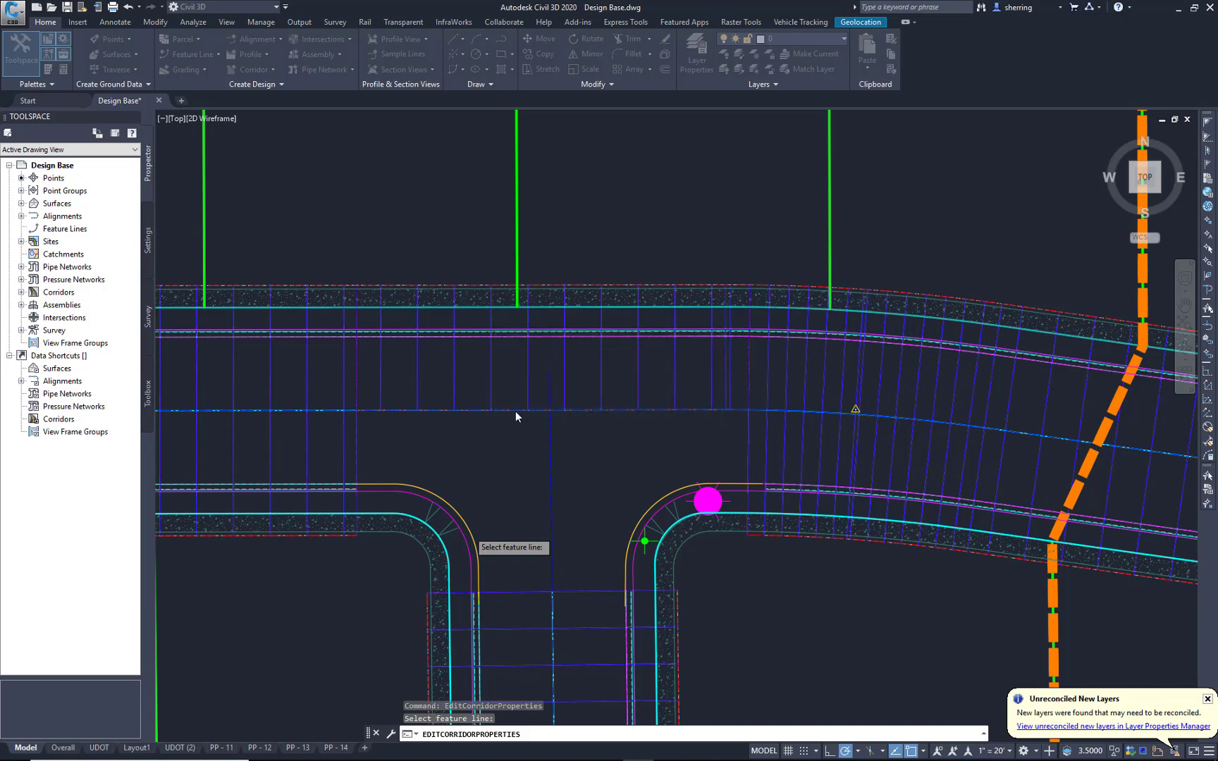
left_click(554, 462)
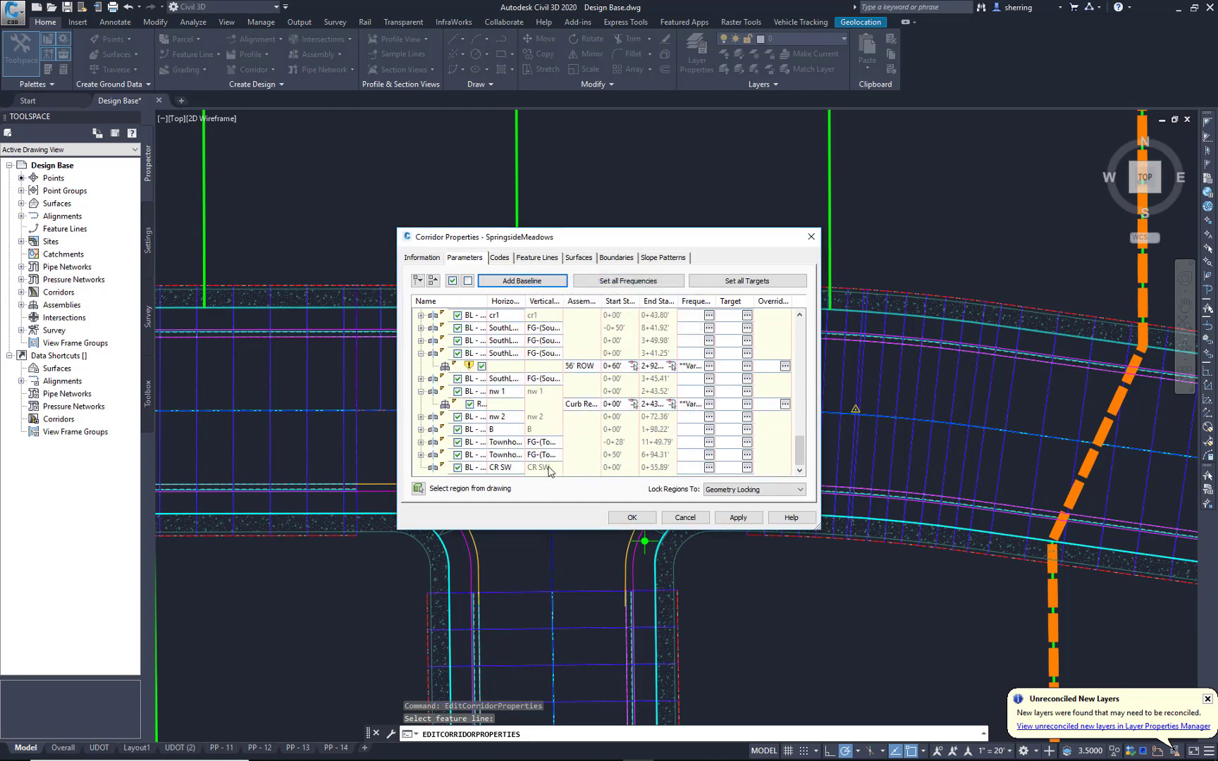
Add a region with the _Curb Returns (2) assembly to the CR SW baseline and rebuild the corridor.
left_click(548, 469)
right_click(547, 472)
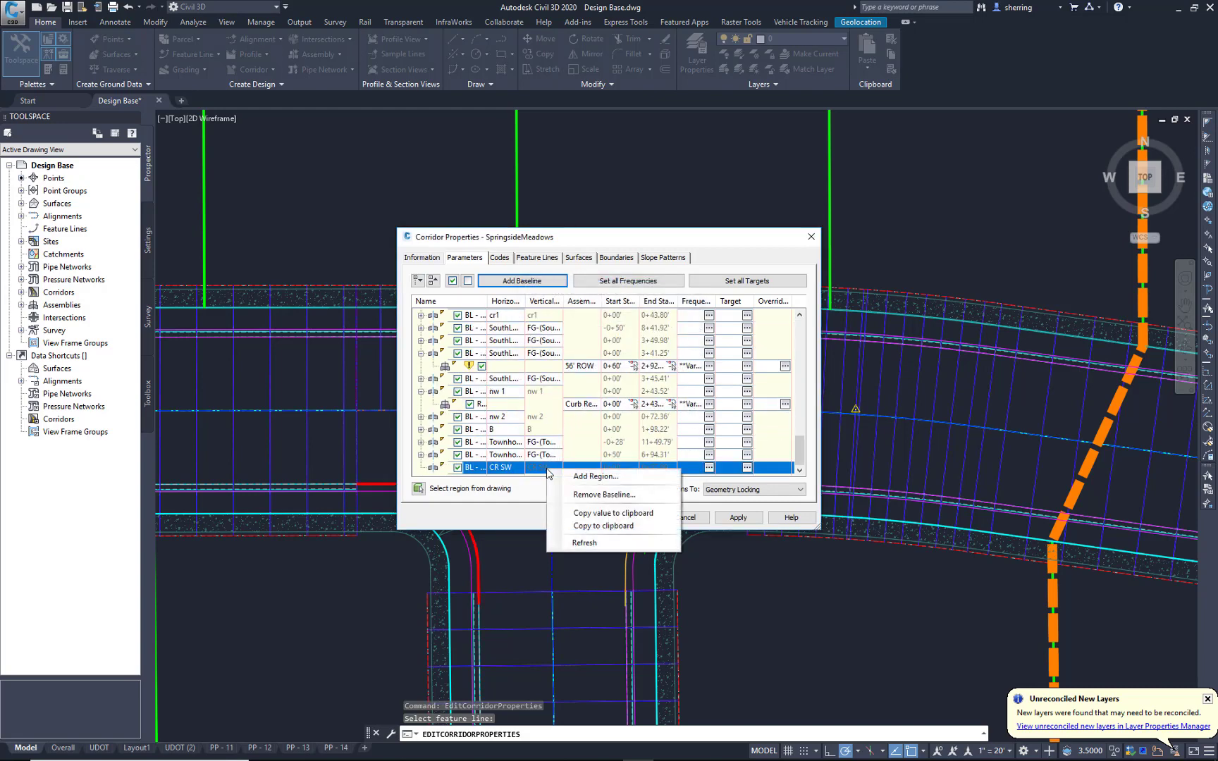
left_click(581, 480)
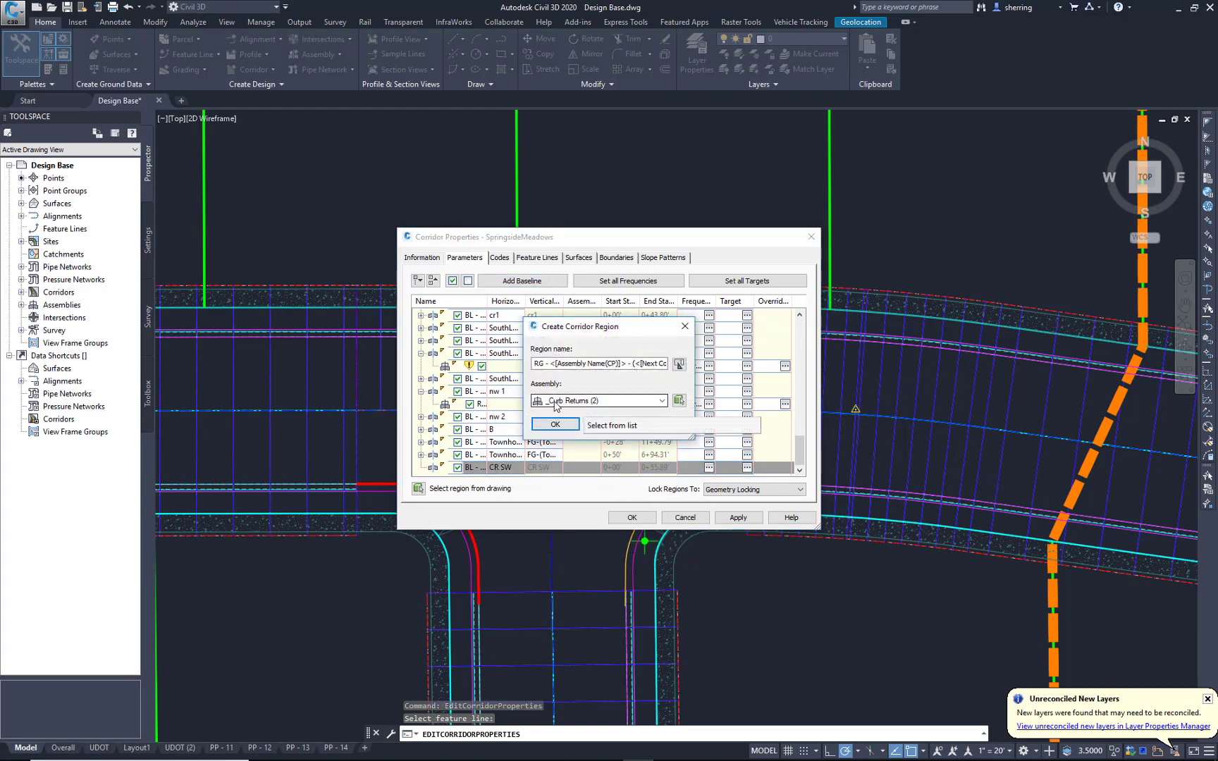
left_click(600, 401)
left_click(599, 401)
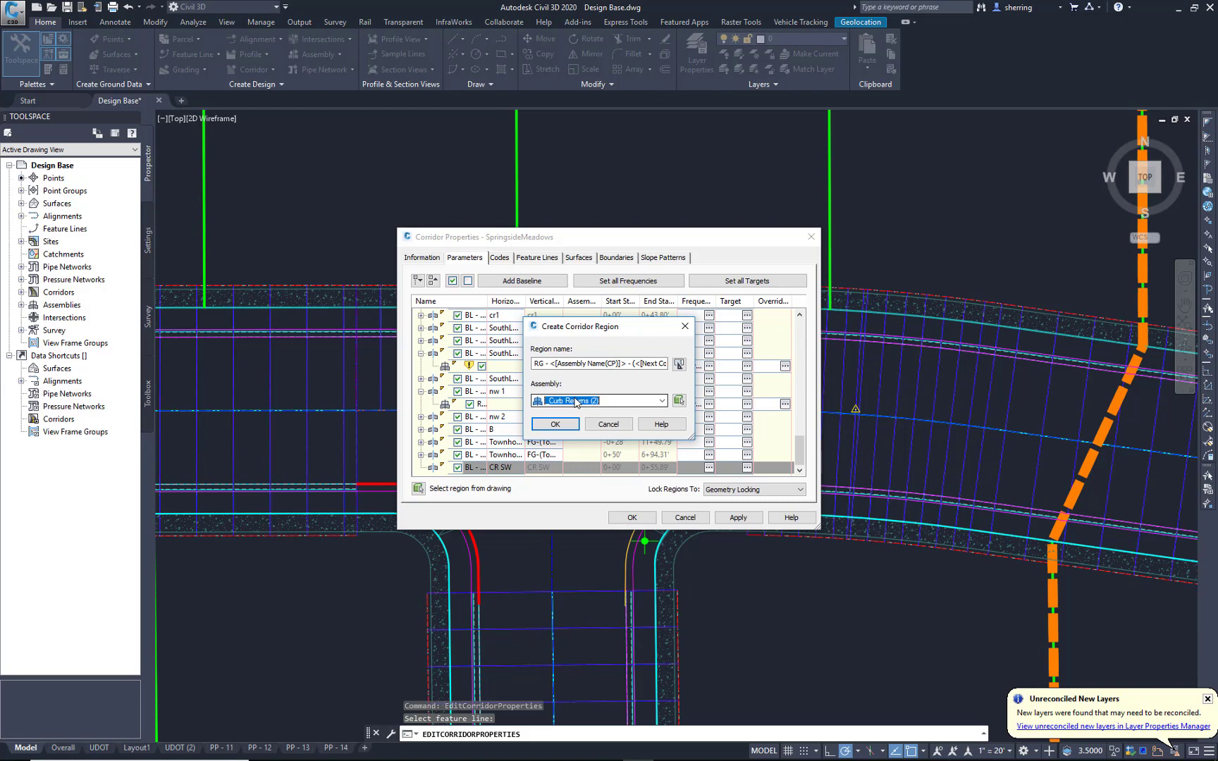
left_click(553, 425)
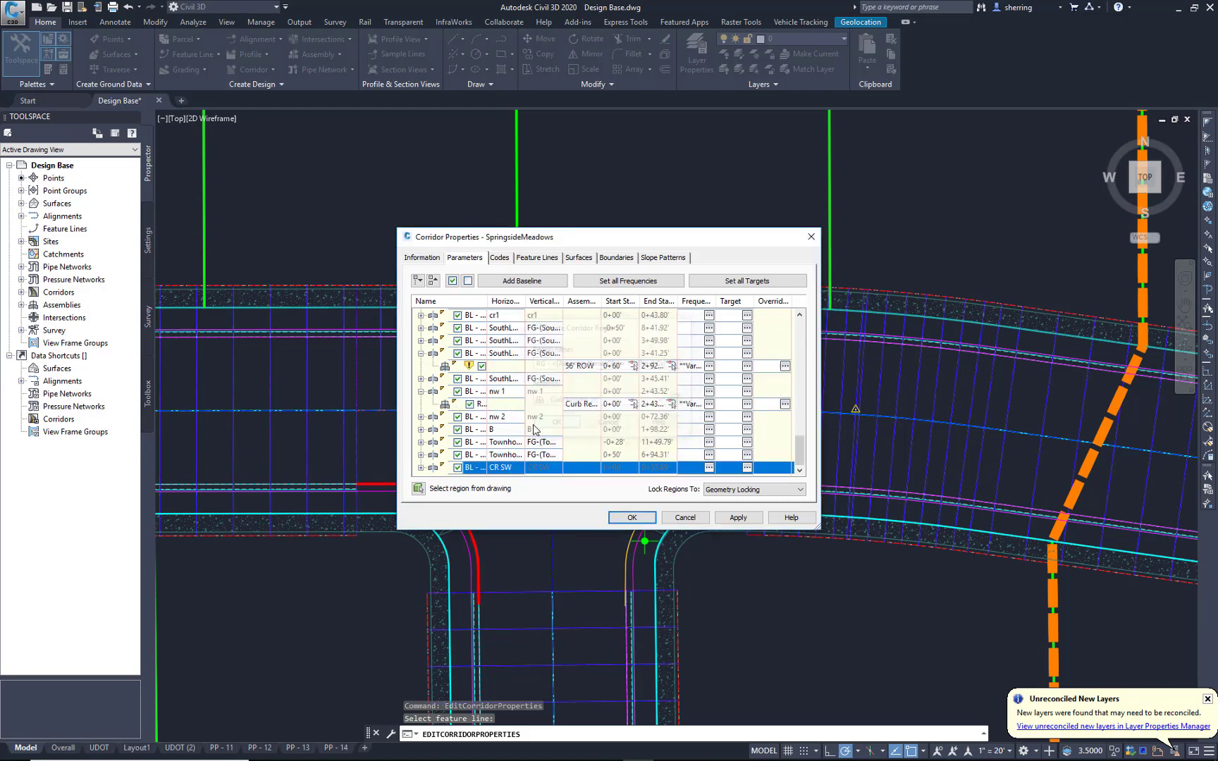
left_click(634, 518)
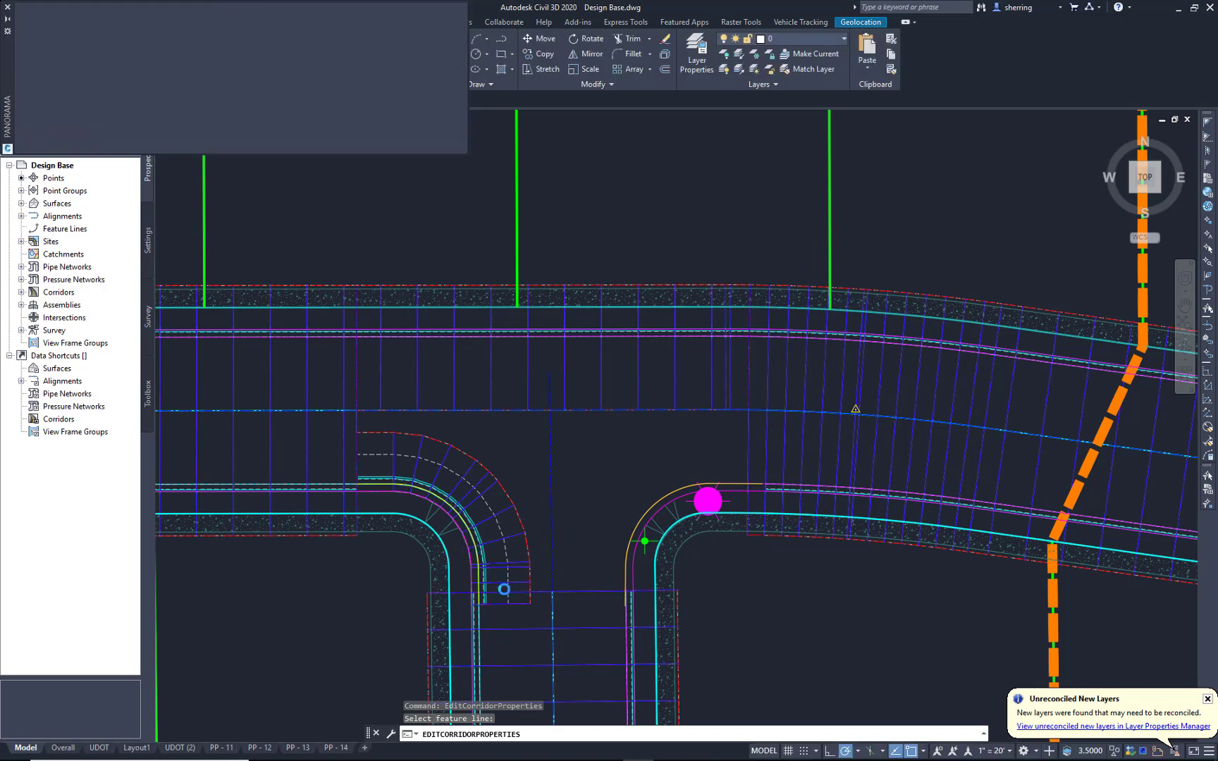
key("Return")
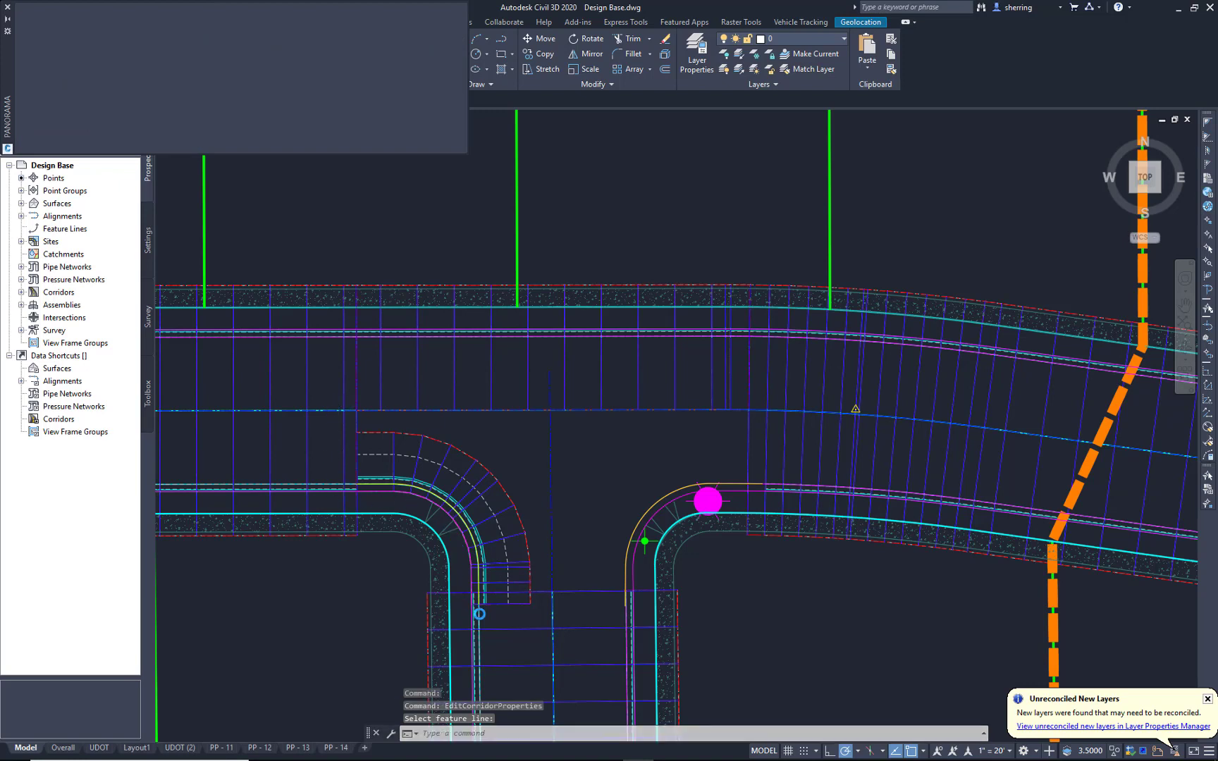
Reverse the direction of the CR SW feature line so the curb-return region flips to the other side.
left_click(476, 585)
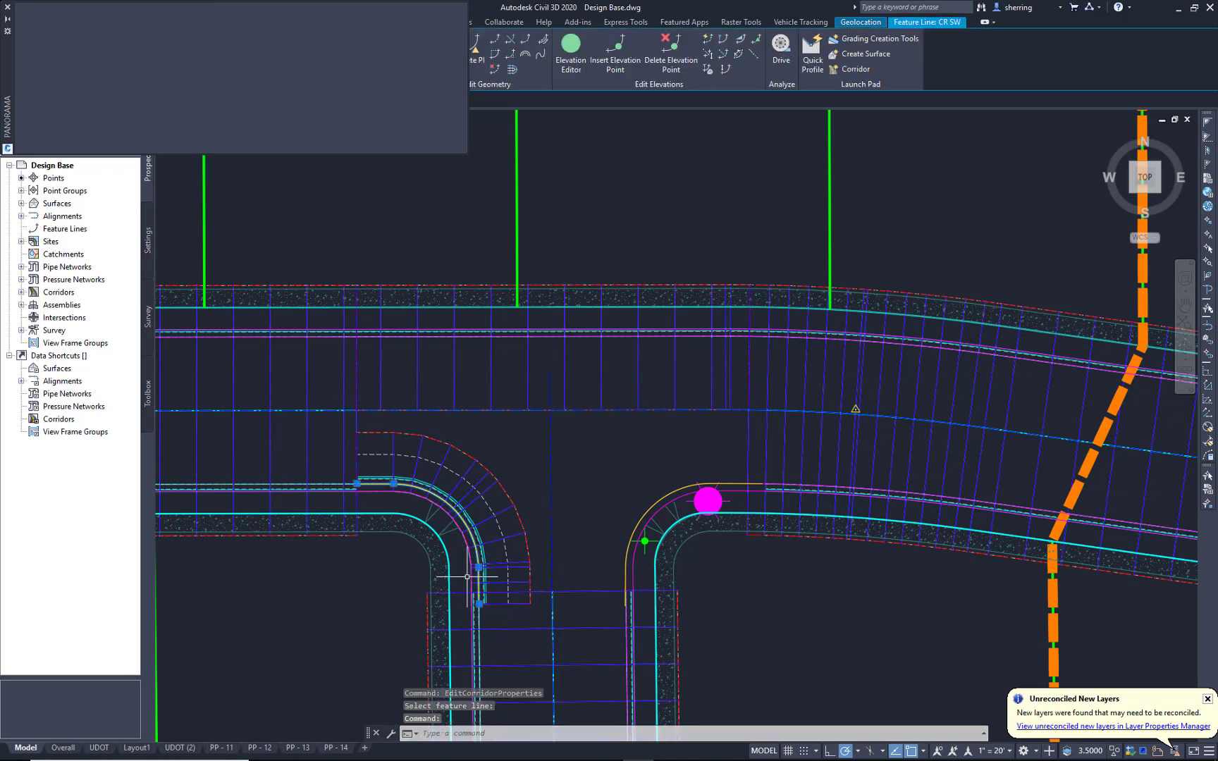
left_click(8, 7)
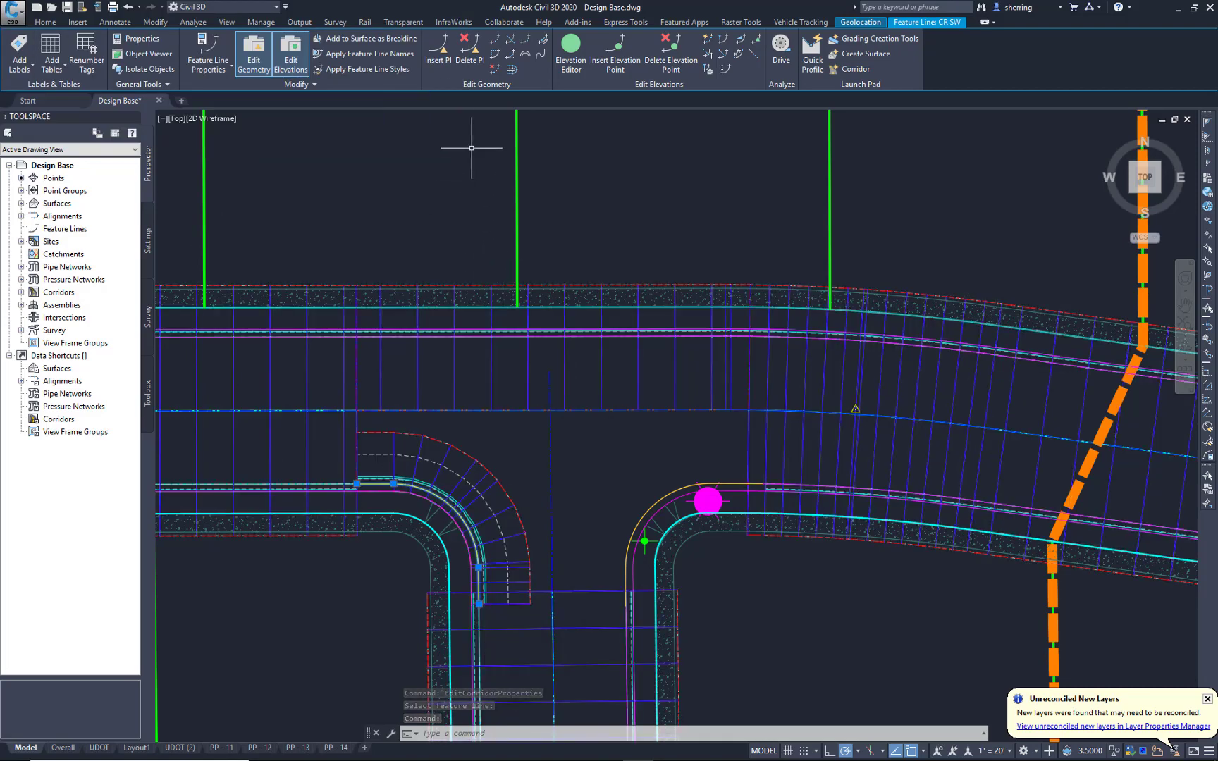
left_click(545, 42)
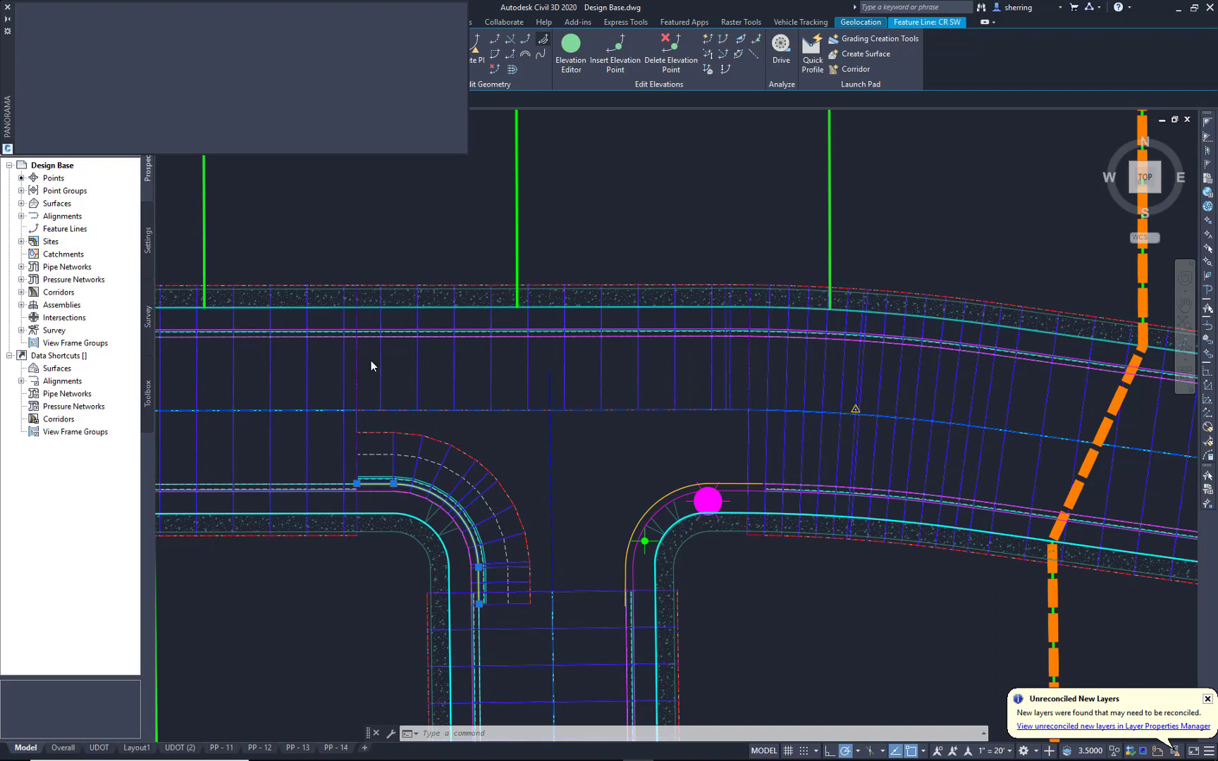
left_click(348, 120)
left_click(483, 504)
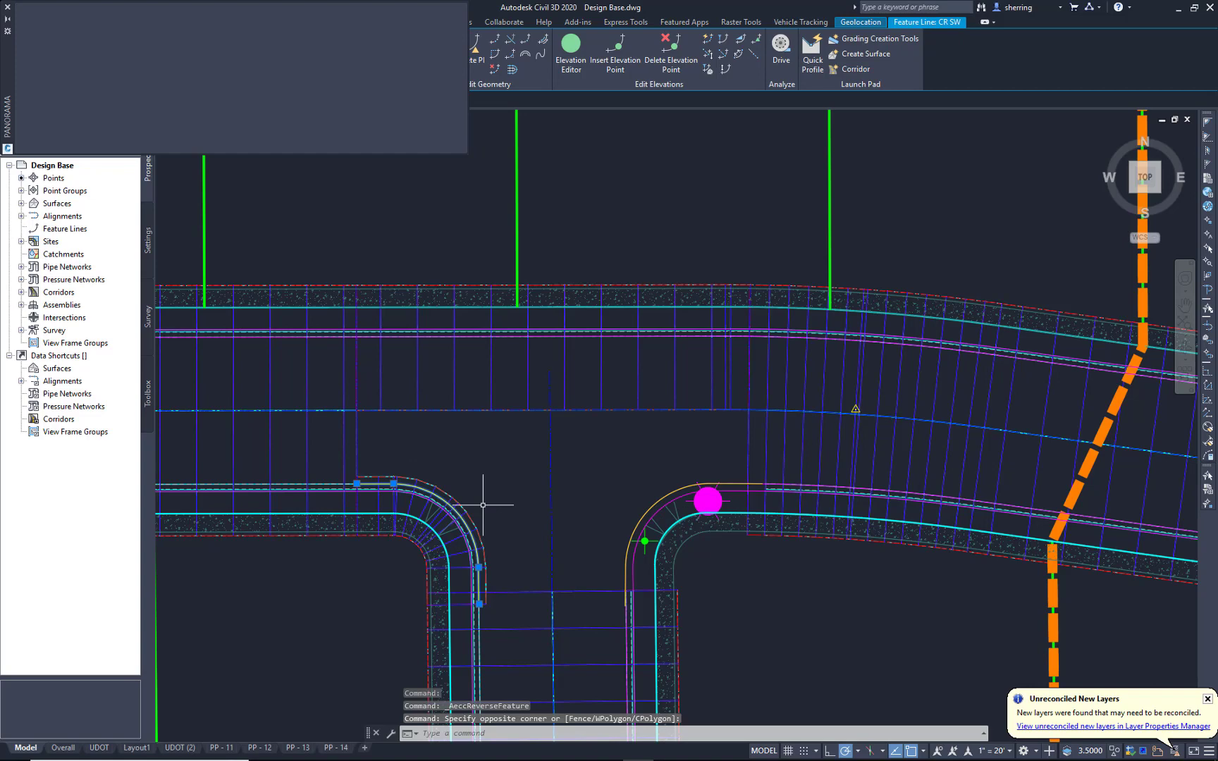
key("Escape")
key("Escape")
scroll(578, 489, "up", 3)
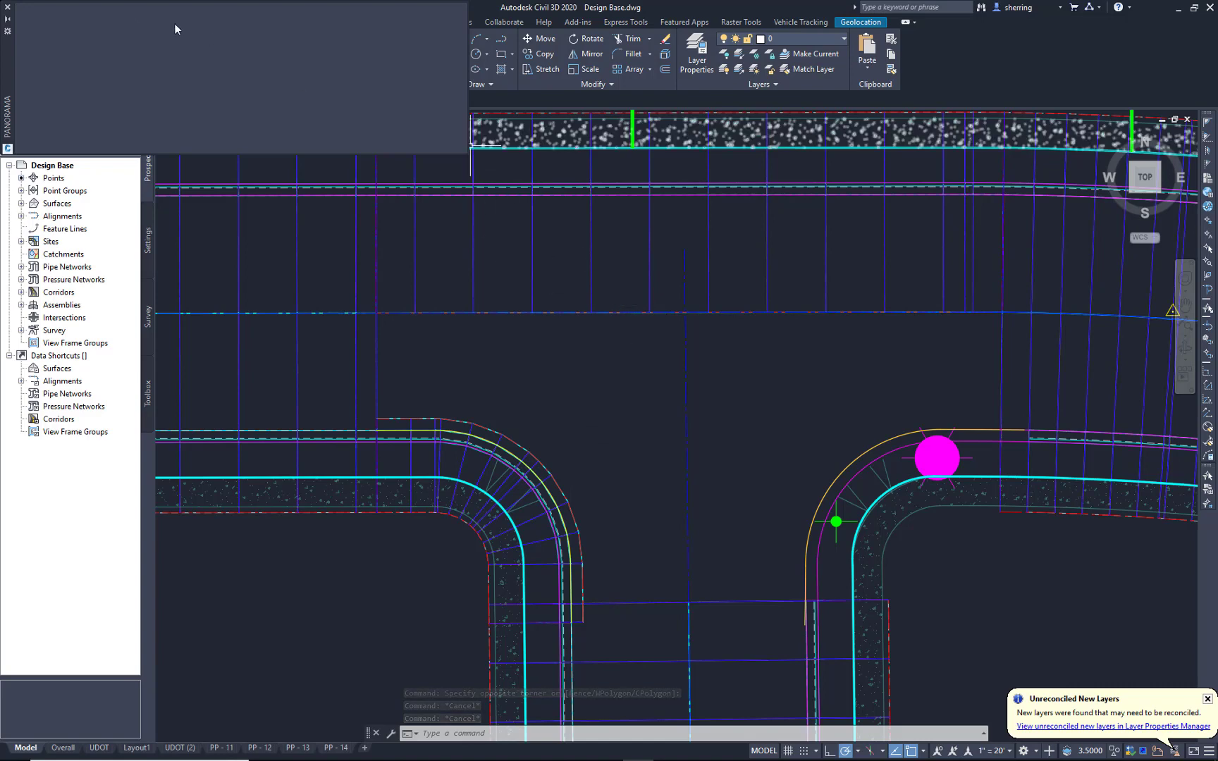
left_click(7, 9)
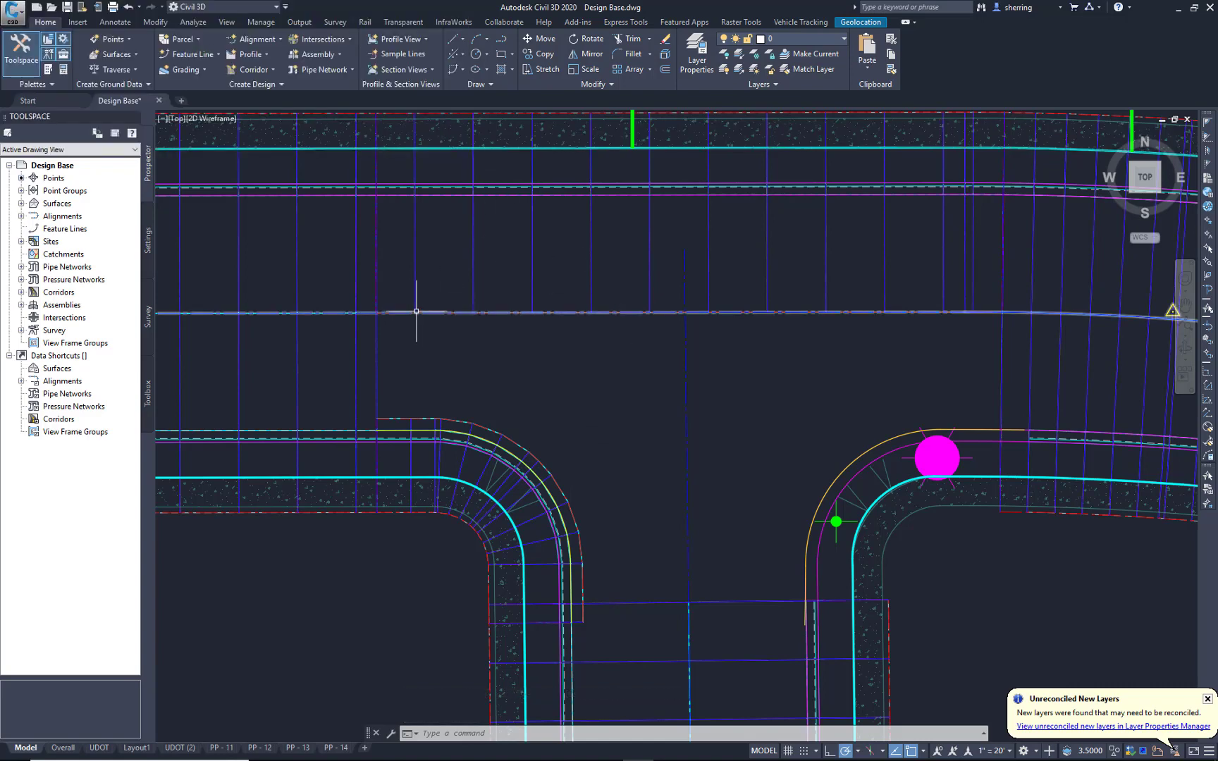
Open the target mapping of the west curb-return region and check its lane width and outside elevation targets.
left_click(416, 312)
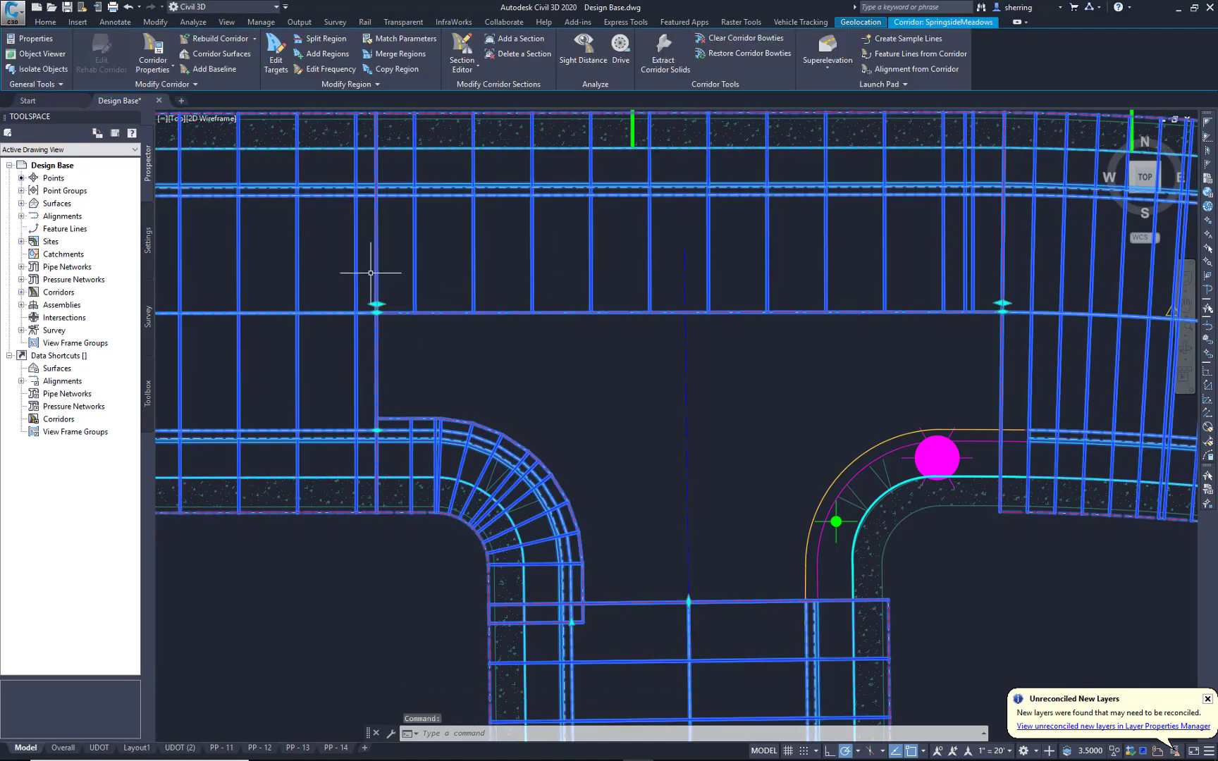
left_click(279, 68)
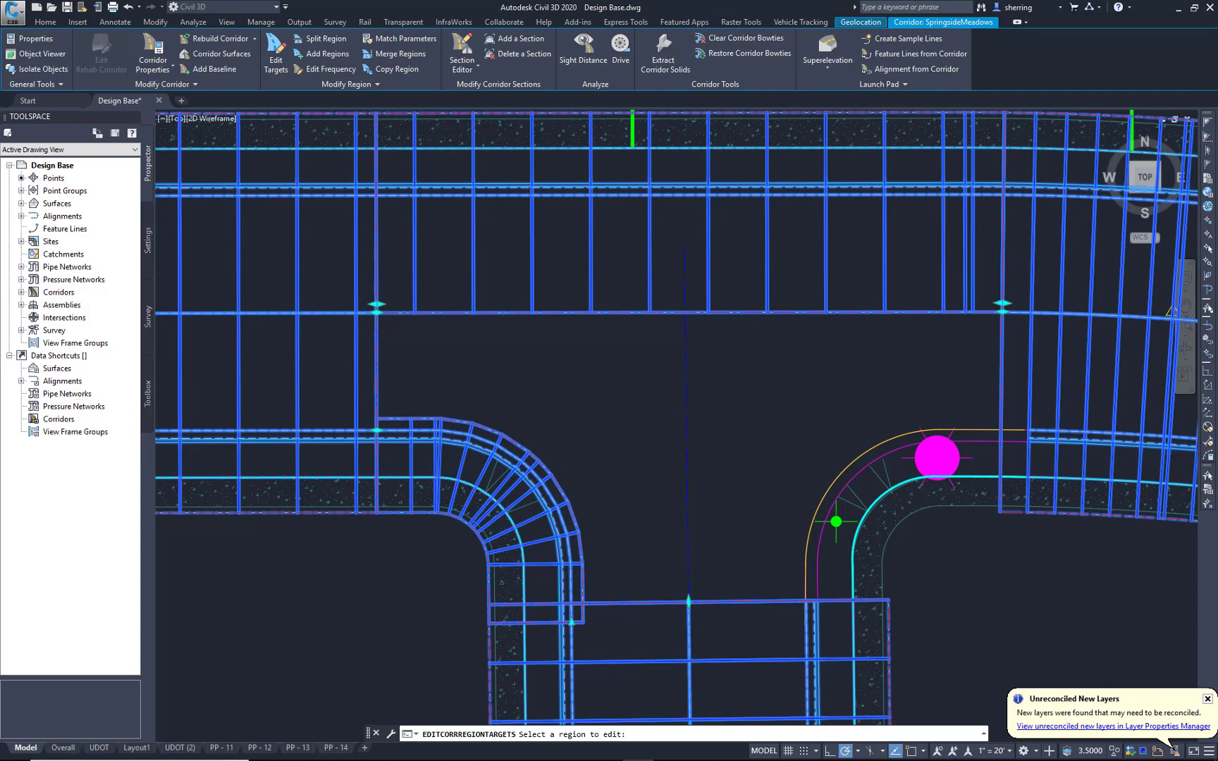
left_click(836, 522)
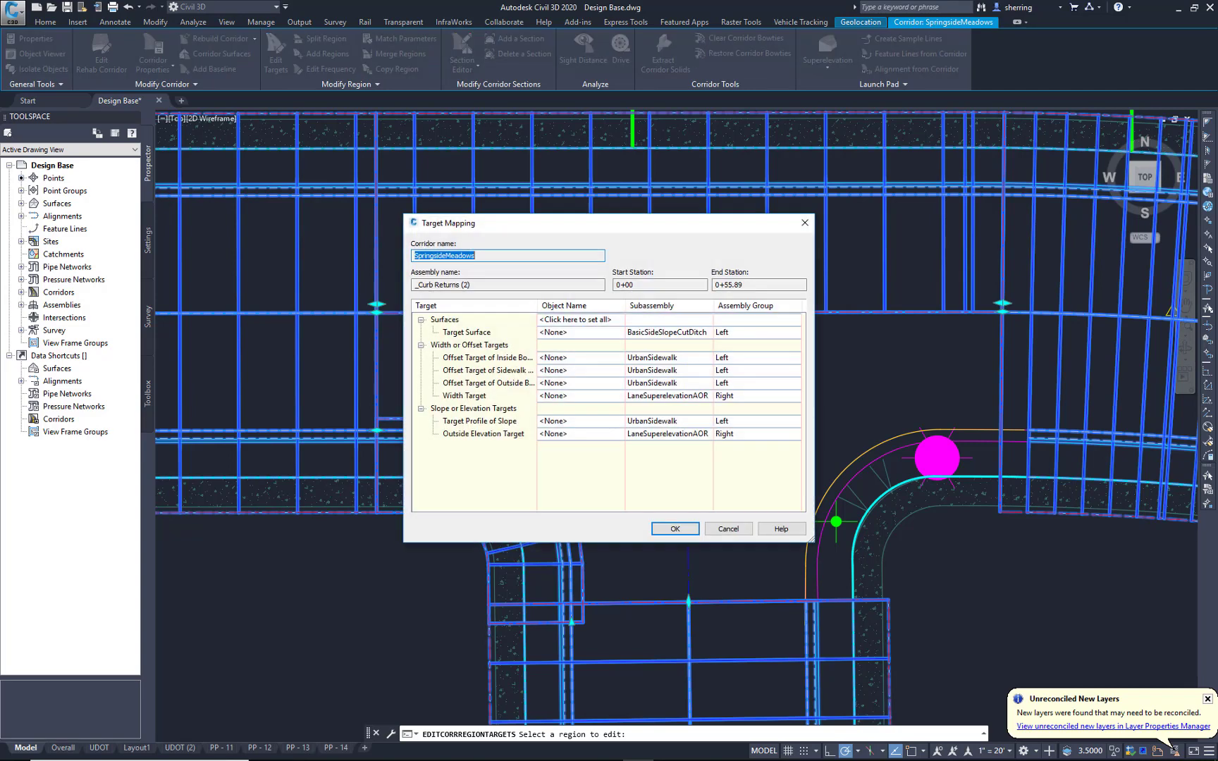
left_click(473, 399)
left_click(493, 435)
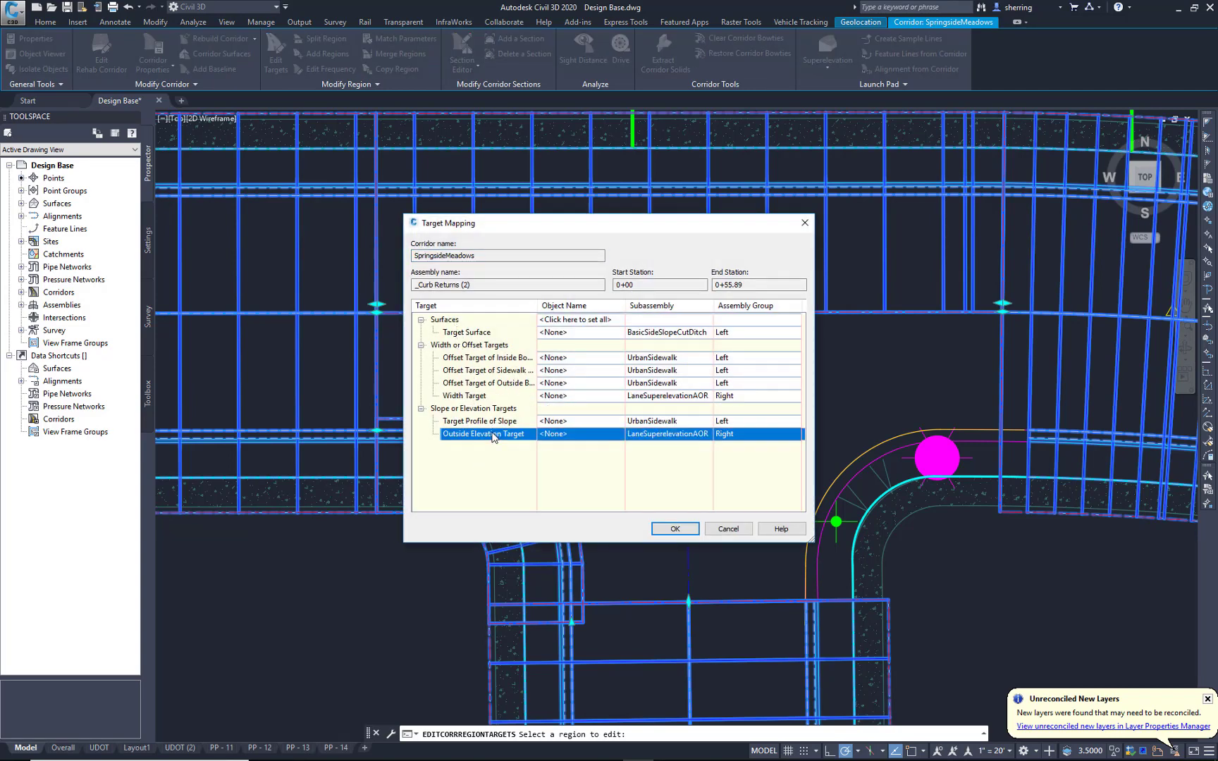
left_click(477, 398)
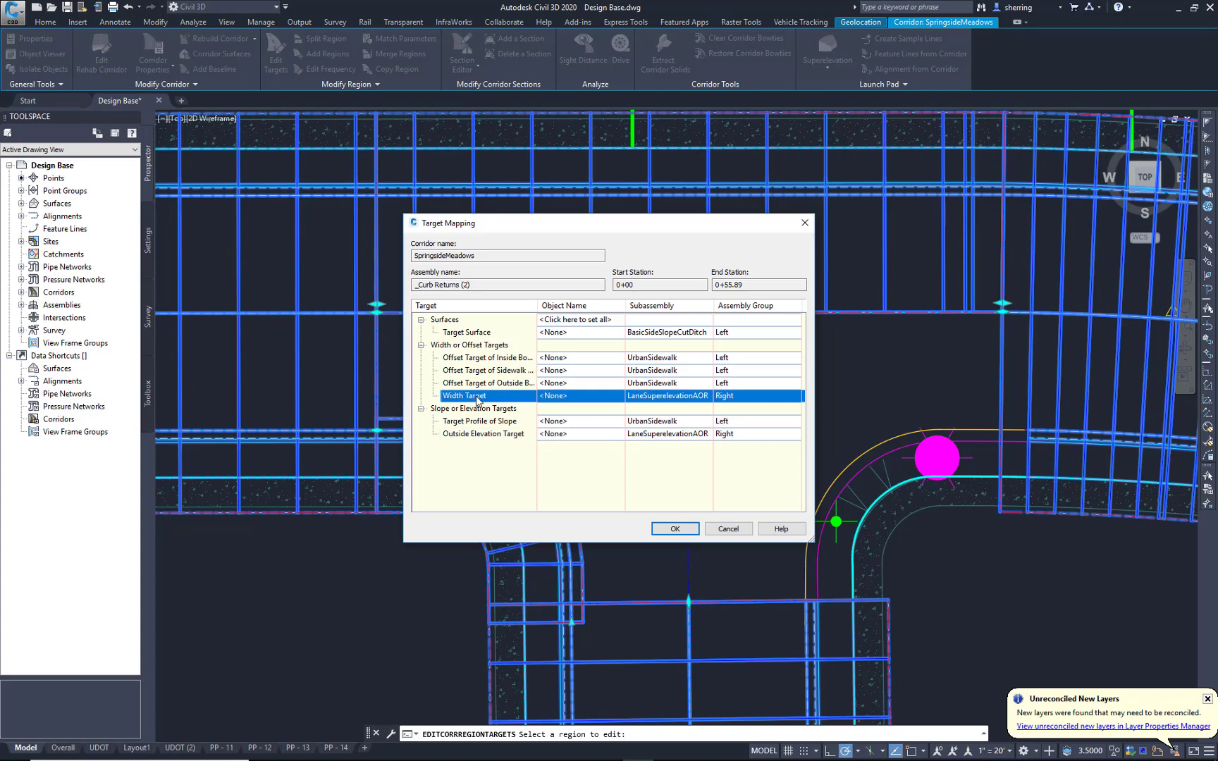
Set the lane's Width Target to the SouthLoop 4 and SouthLoop 2 alignments picked from the drawing.
left_click(561, 399)
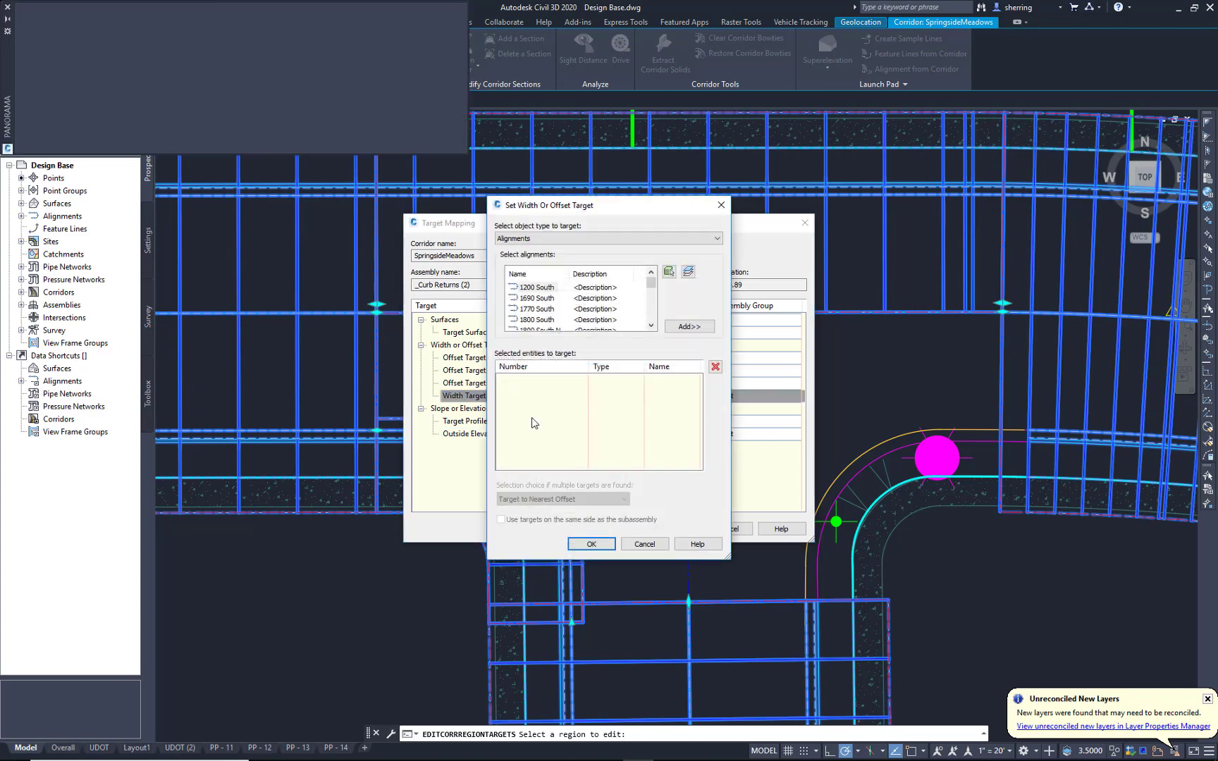
left_click(670, 272)
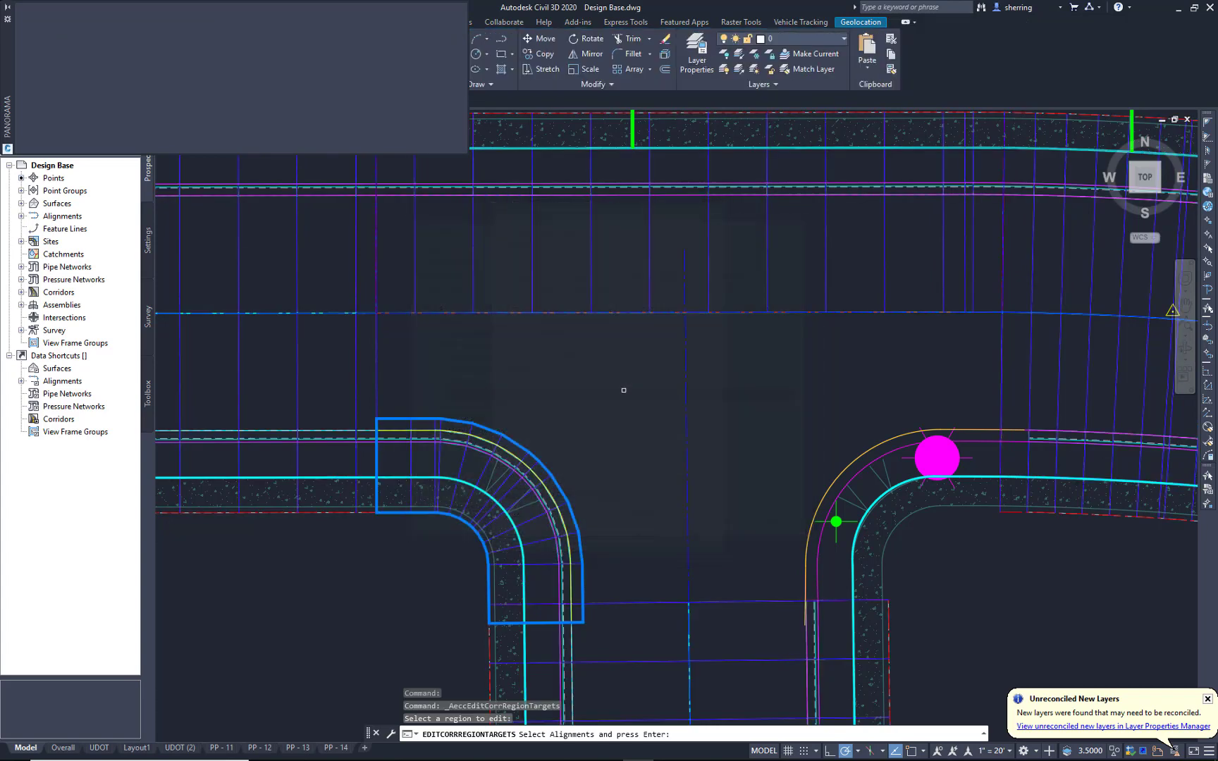
left_click(683, 398)
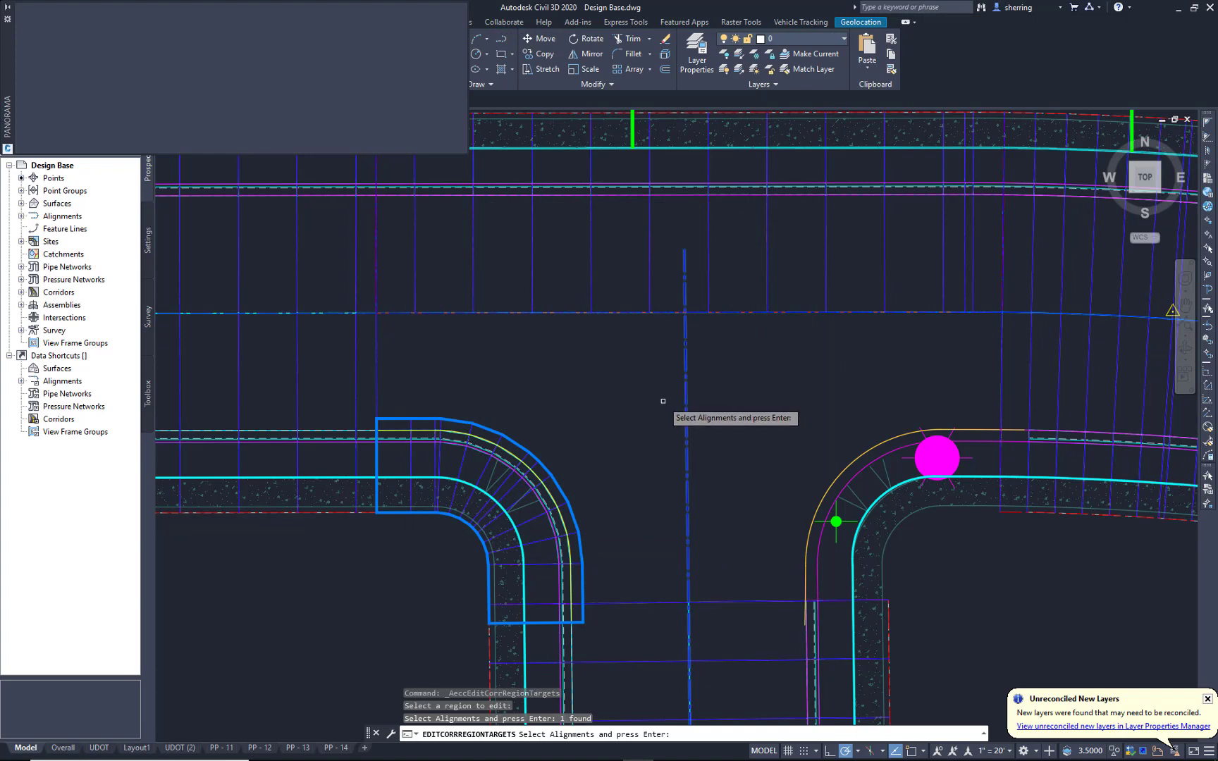
key("Return")
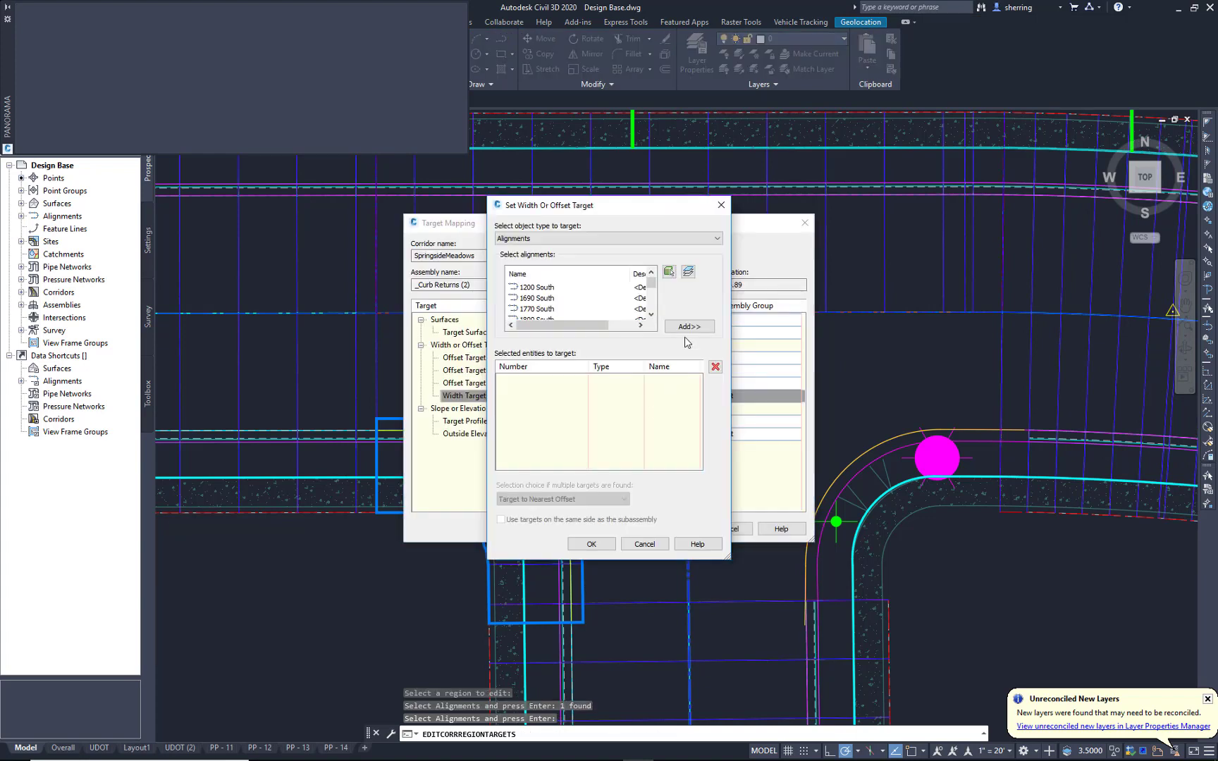
left_click(690, 327)
left_click(669, 273)
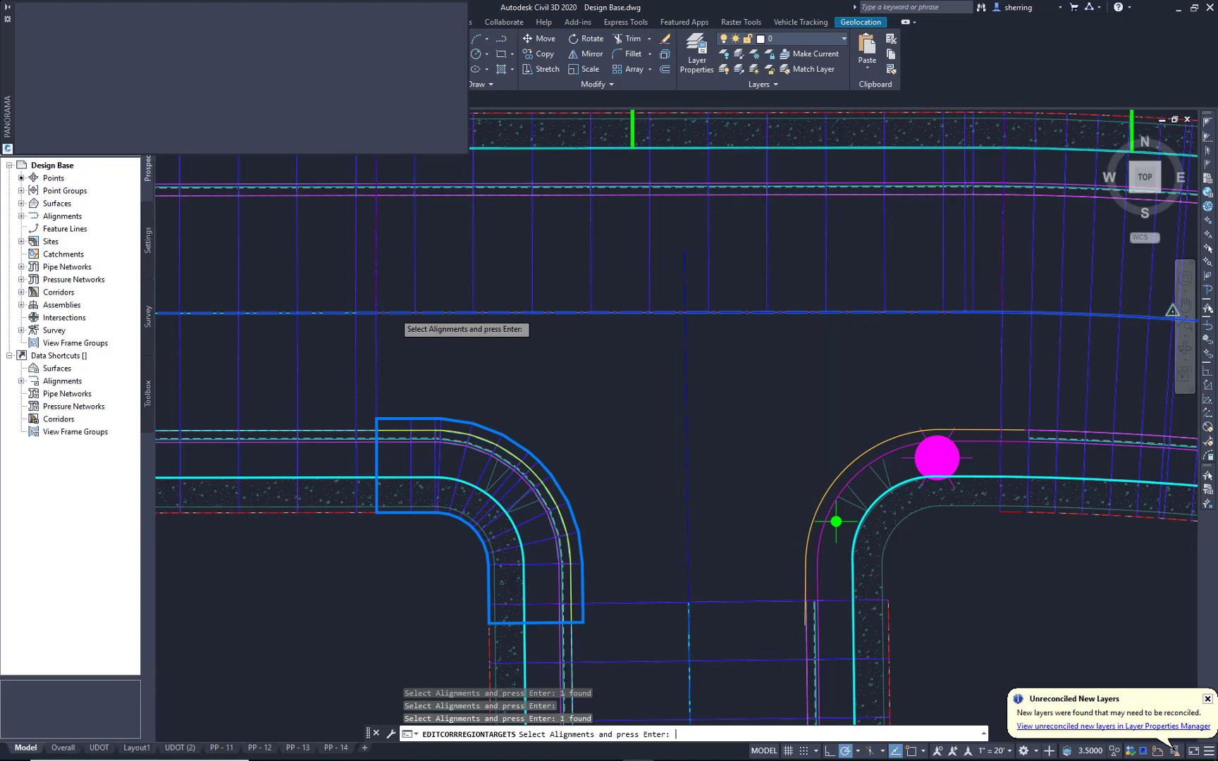
key("Return")
left_click(678, 328)
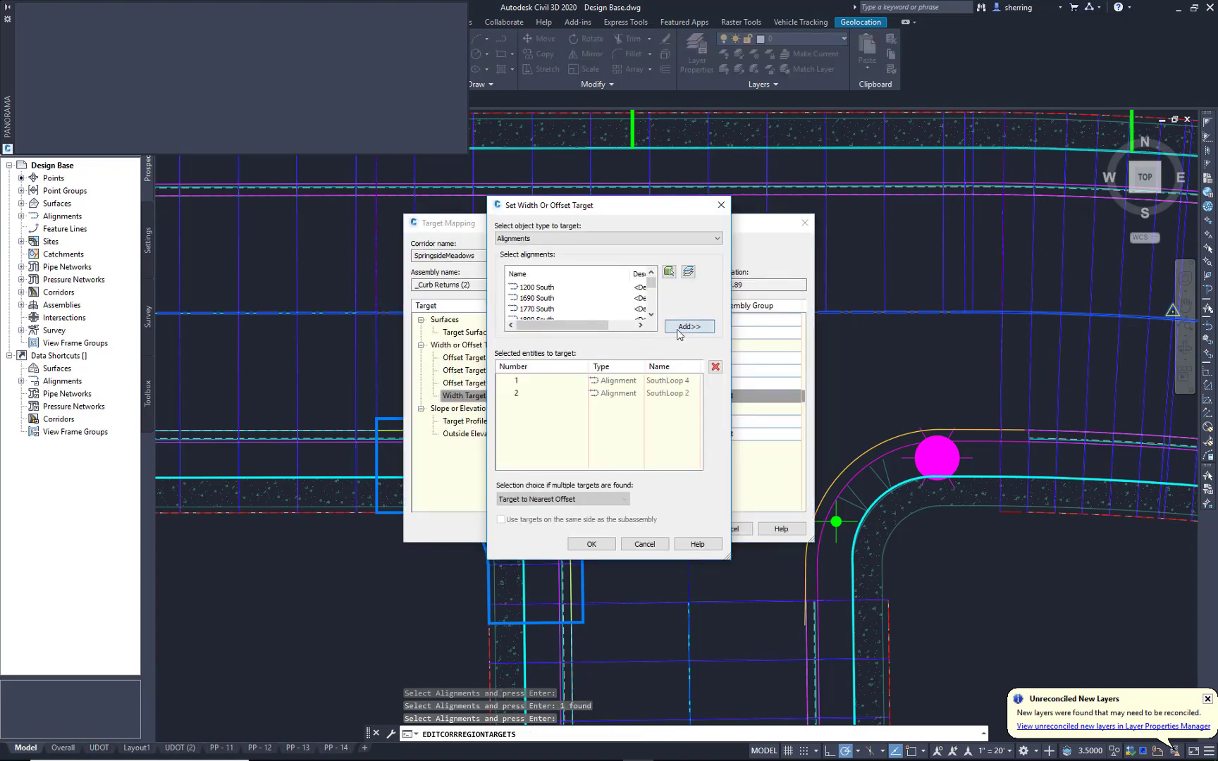
left_click(591, 545)
Open the lane's Outside Elevation Target in the target mapping and use Profiles as the target object type.
left_click_drag(569, 233, 771, 153)
left_click(752, 355)
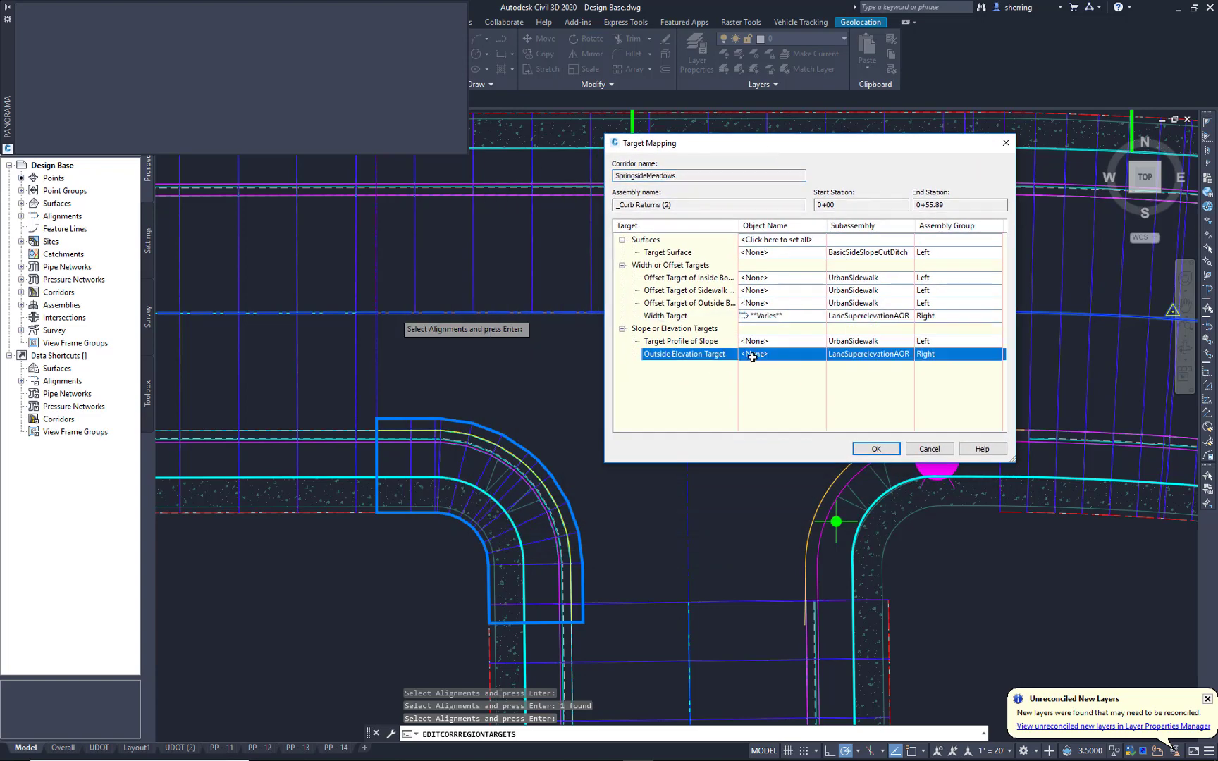
left_click(766, 356)
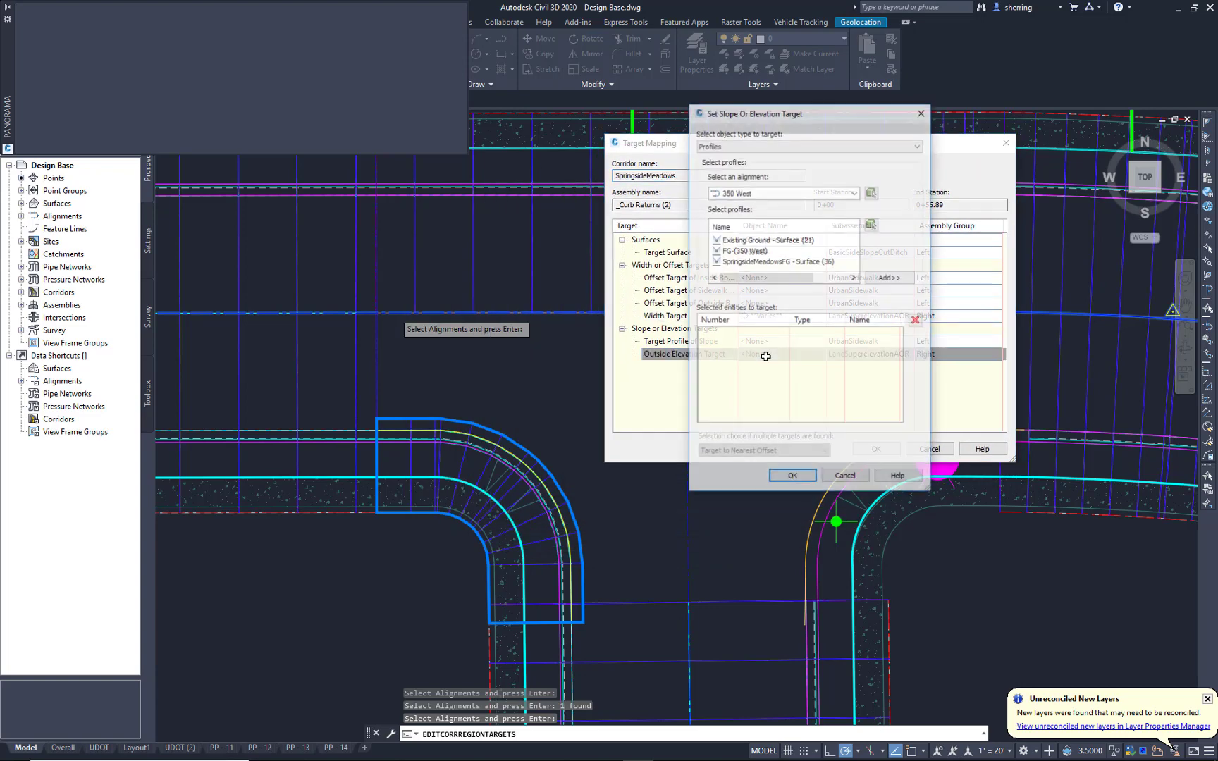
left_click(776, 194)
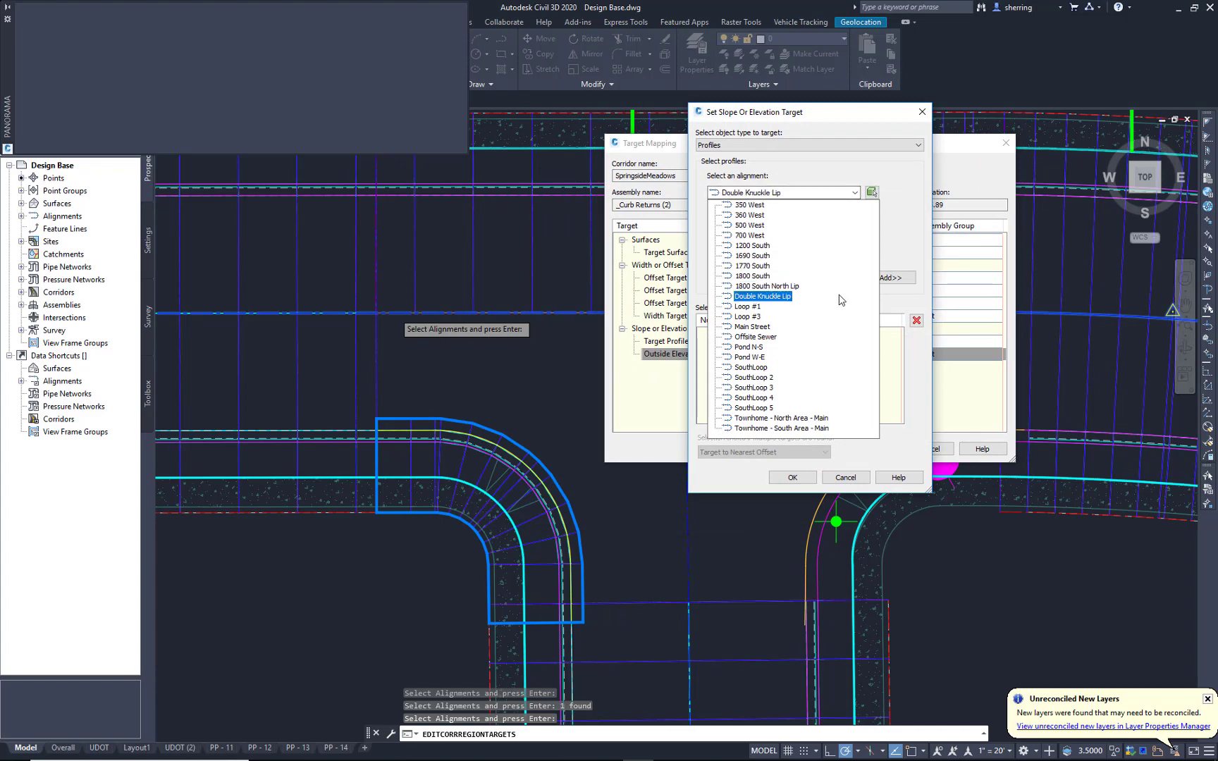
left_click(805, 180)
left_click(787, 146)
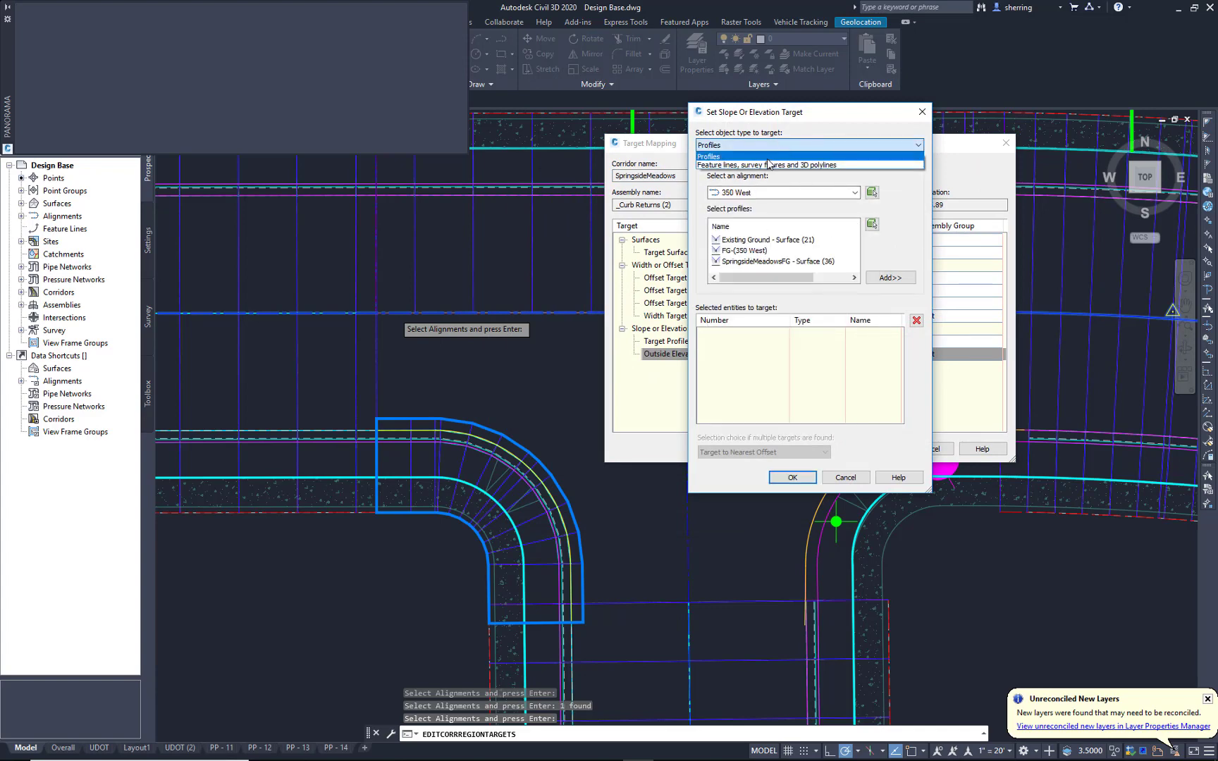
left_click(767, 158)
Set the Outside Elevation Target to the FG profiles of the SouthLoop 2 and SouthLoop 4 alignments.
left_click(855, 194)
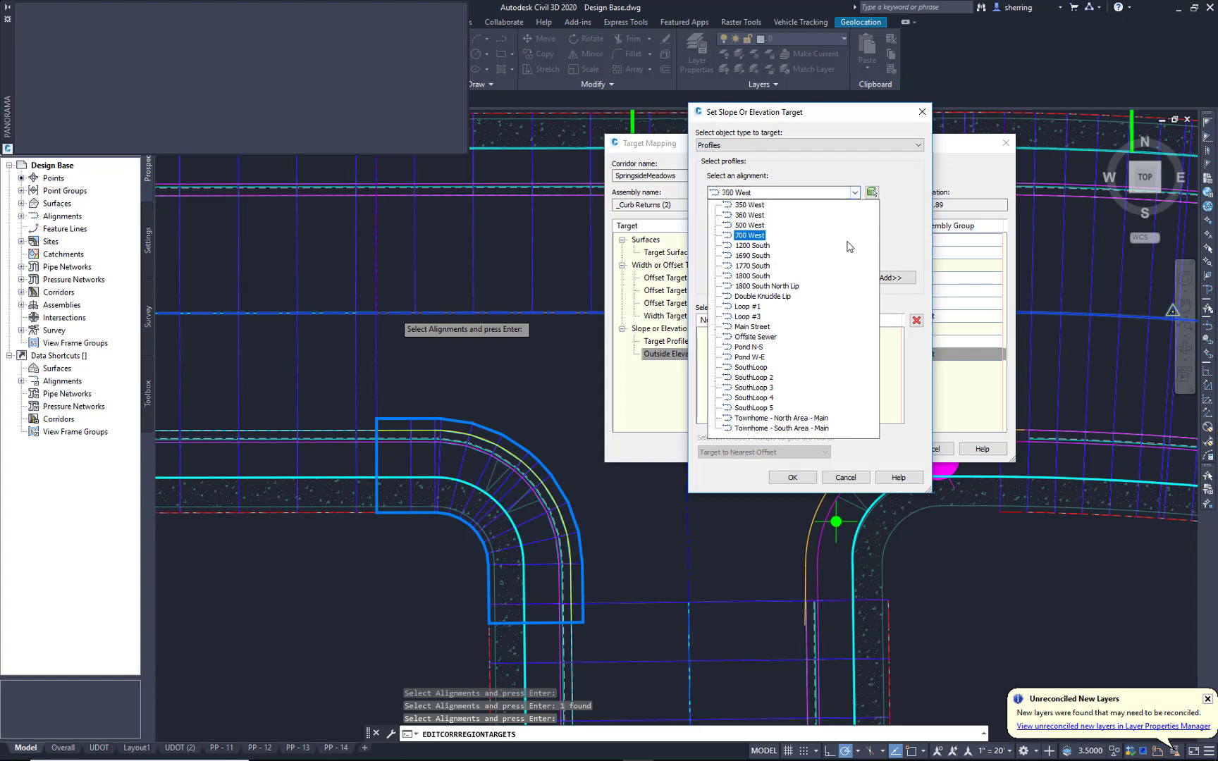
left_click(767, 378)
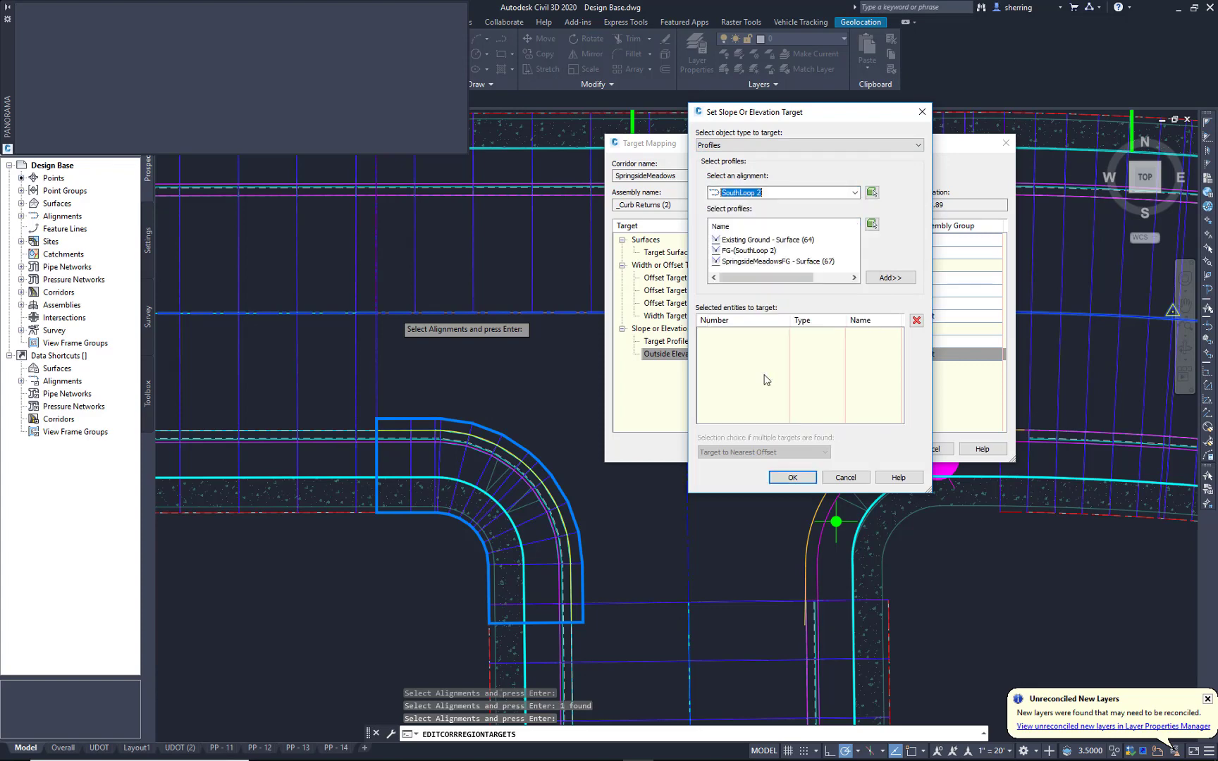
left_click(751, 250)
left_click(890, 278)
left_click(854, 192)
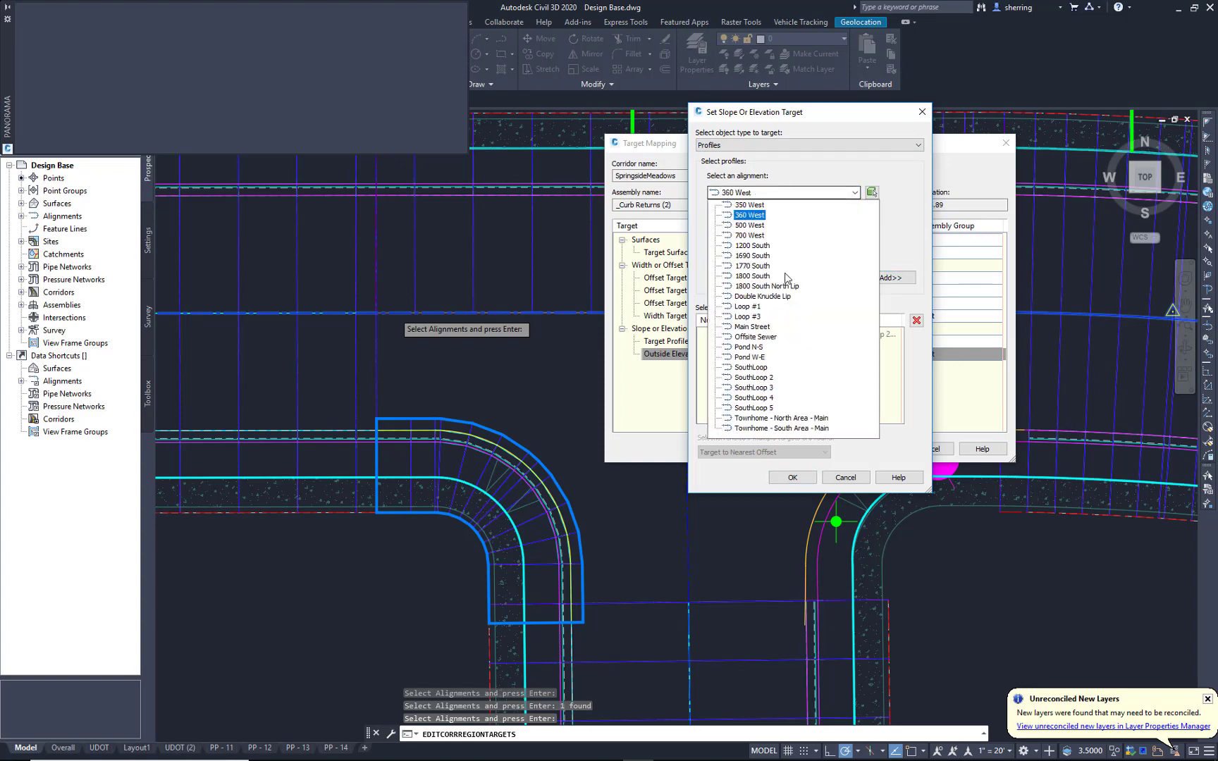
left_click(762, 399)
left_click(751, 251)
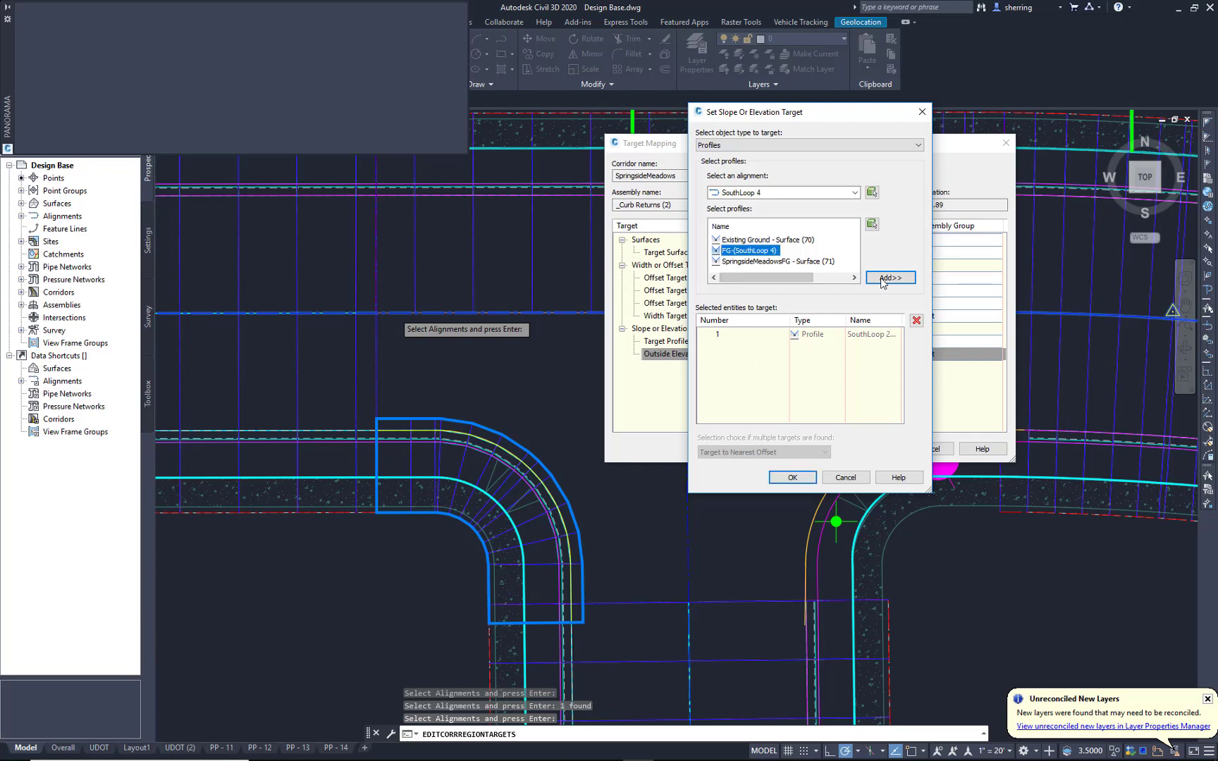
left_click(890, 277)
left_click(791, 478)
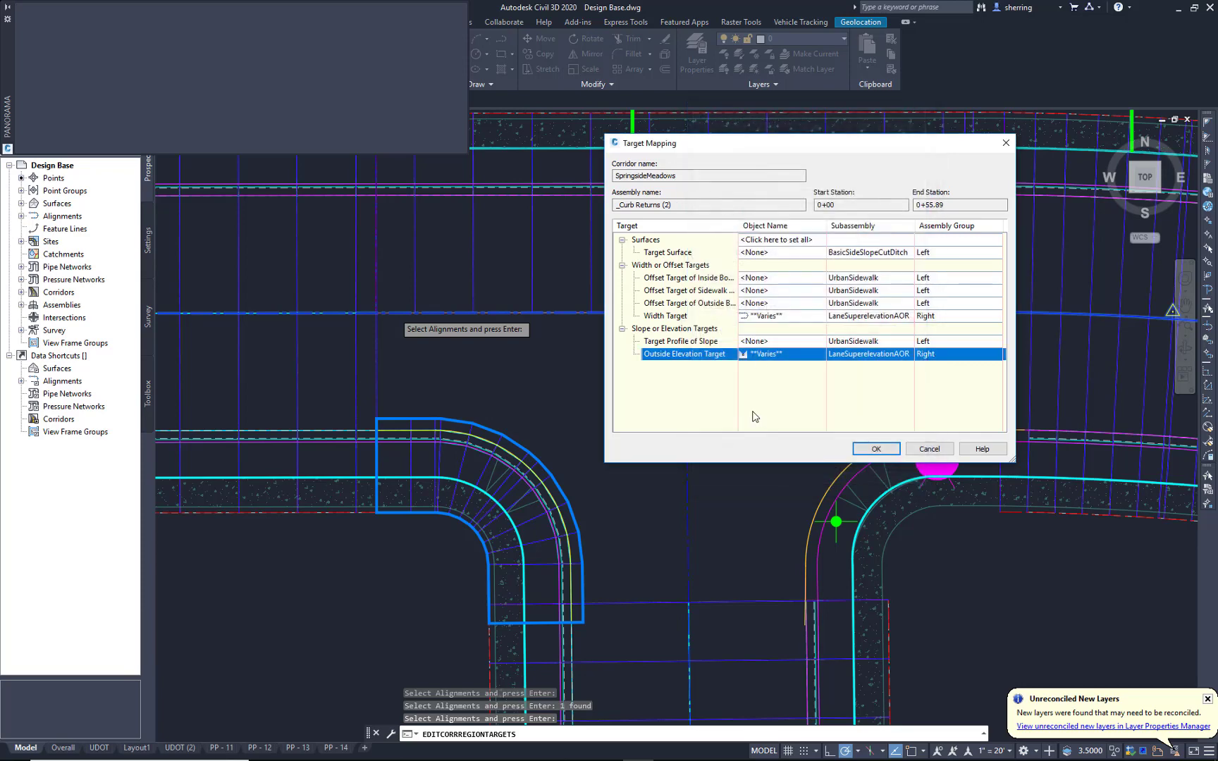
Apply the target mapping to the west curb-return region and end the region target editing.
left_click(876, 449)
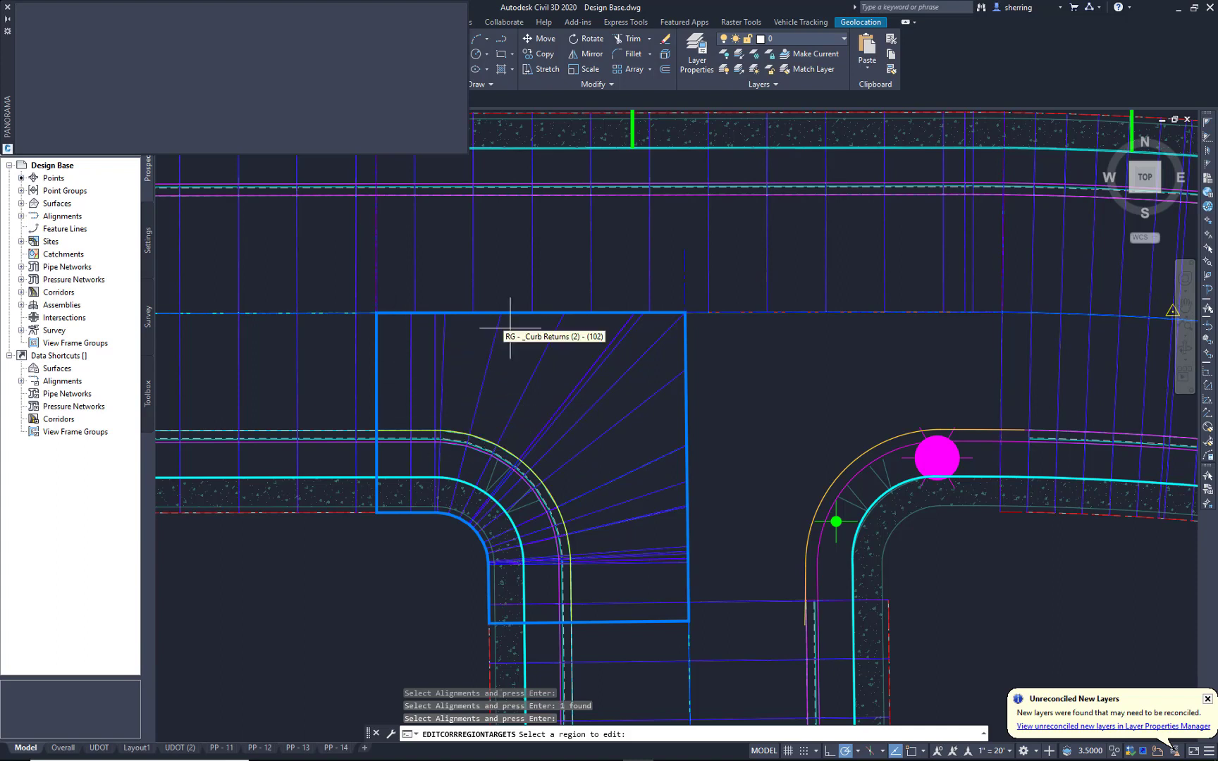
left_click(672, 470)
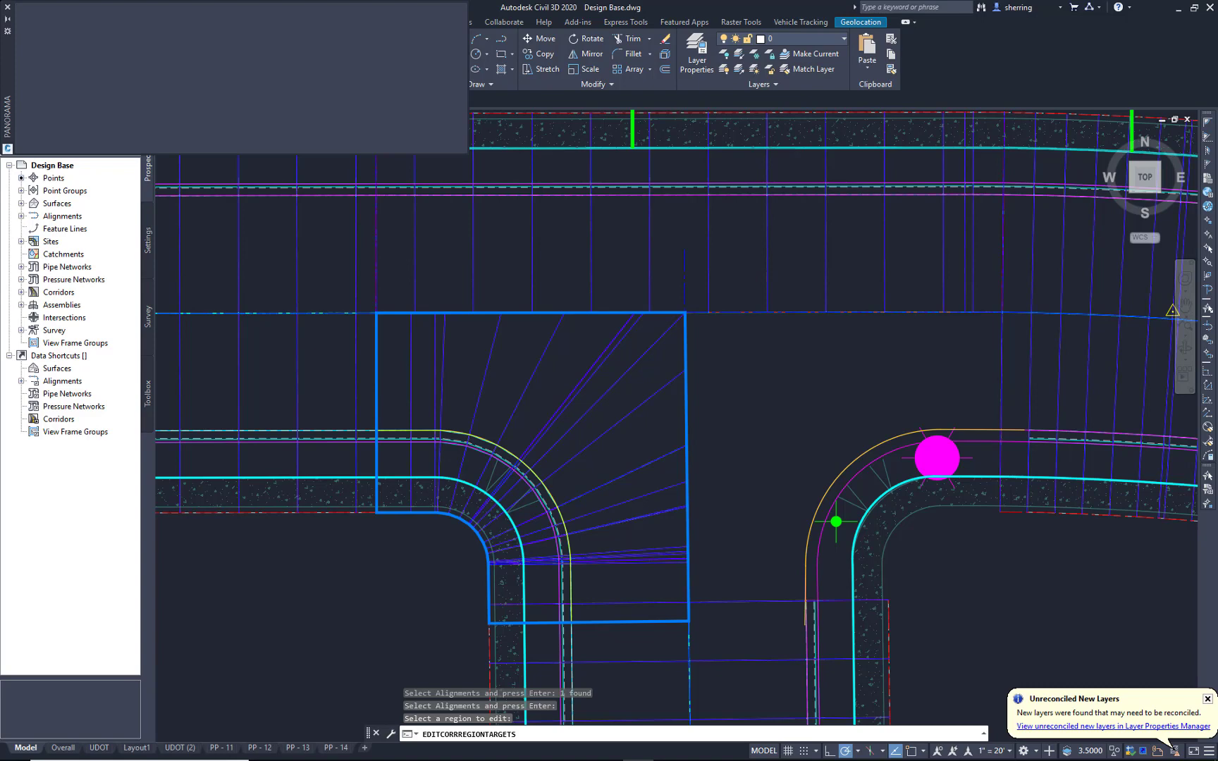
key("Escape")
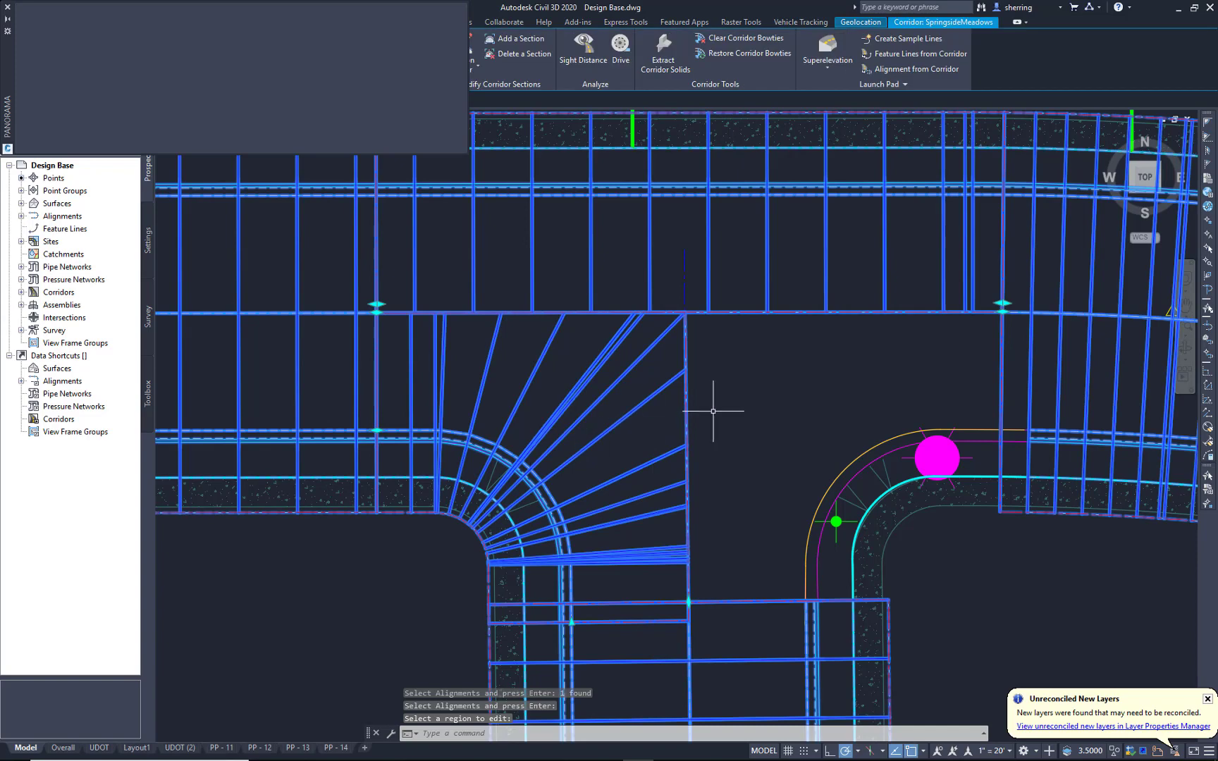
key("Escape")
scroll(714, 411, "down", 2)
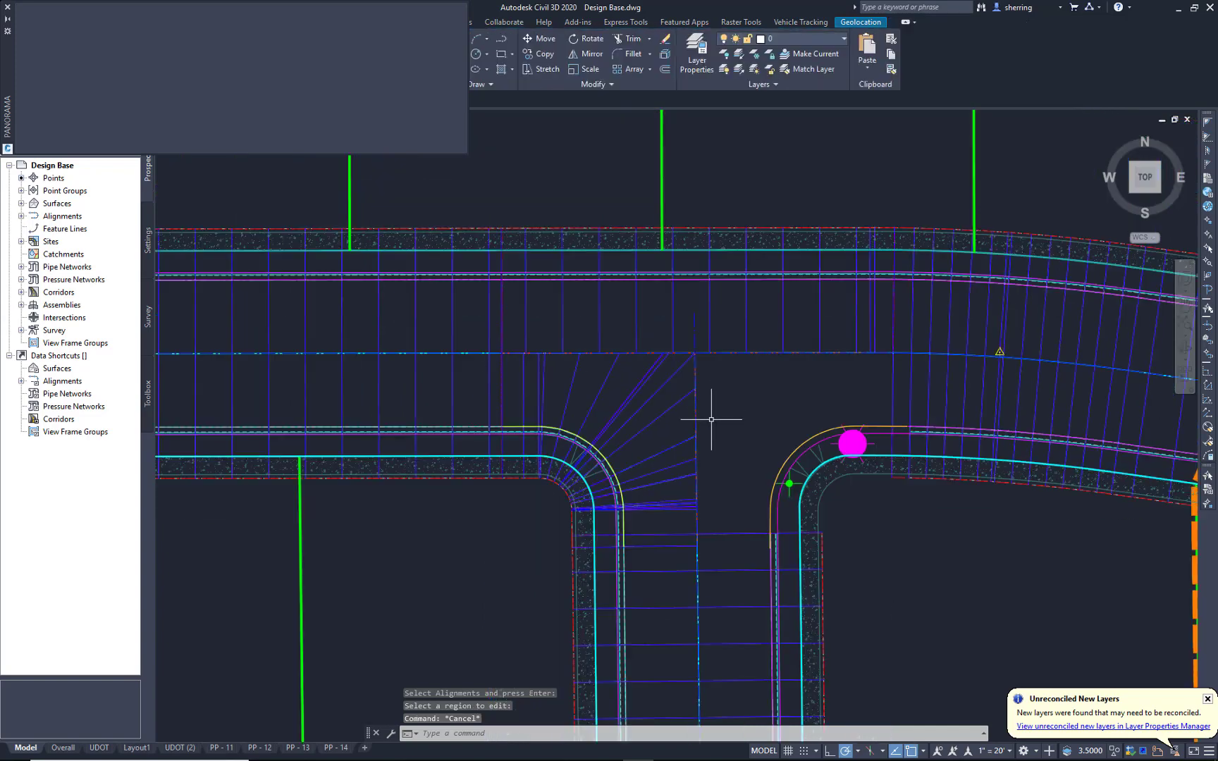
Set the Panorama window to auto-hide and open the corridor properties of SpringsideMeadows.
left_click(709, 345)
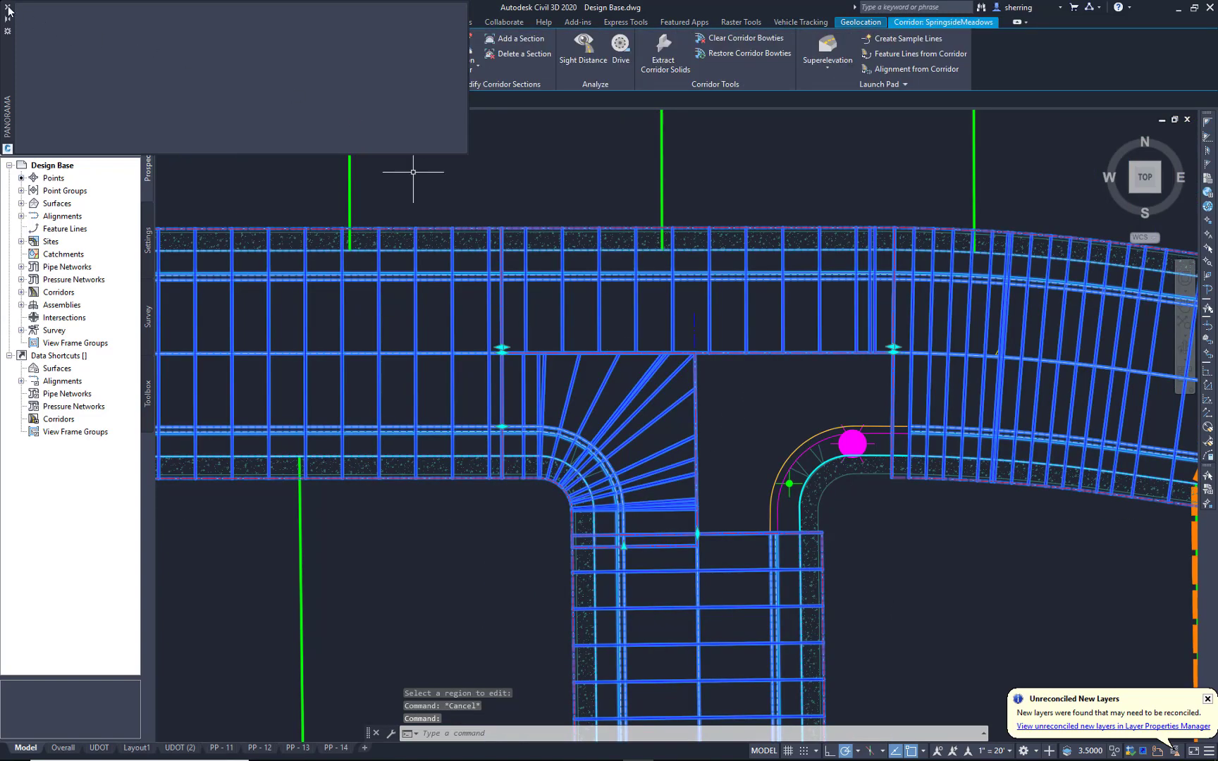
right_click(9, 53)
left_click(42, 118)
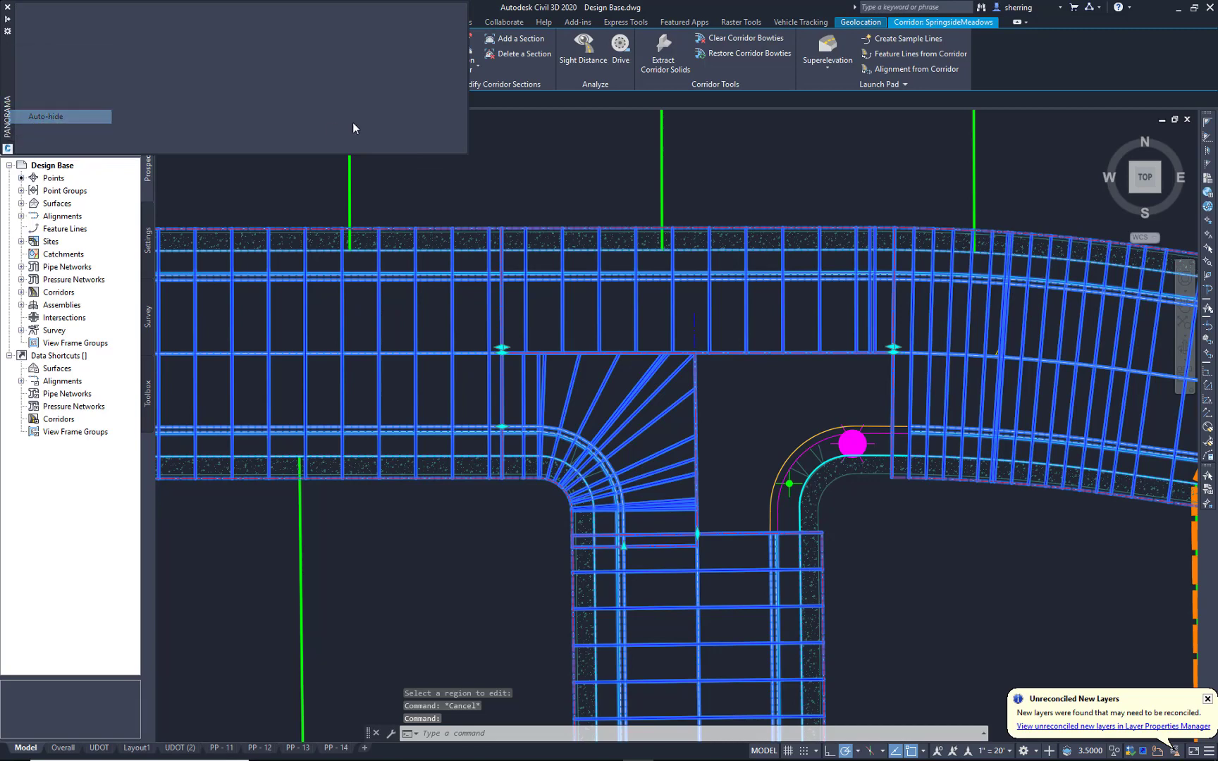
right_click(557, 149)
left_click(626, 276)
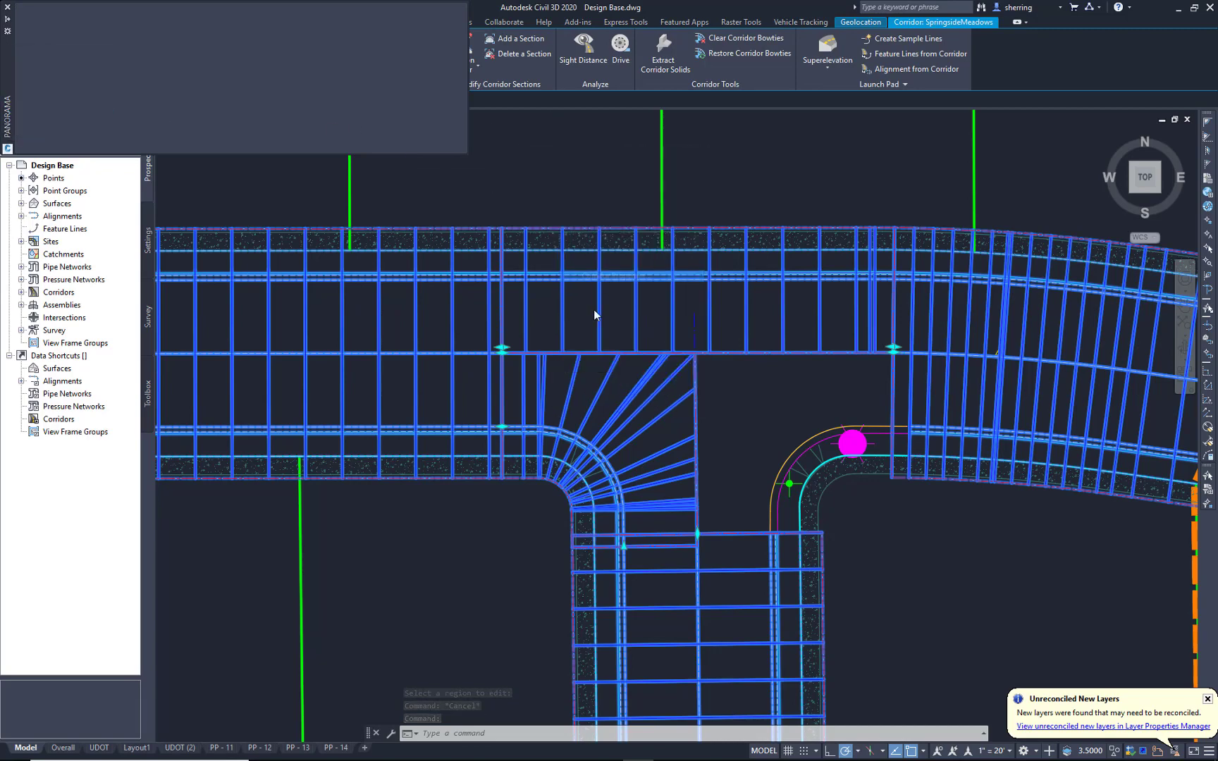
Add a feature-line baseline picked from the east curb return, naming the feature line CR SE.
left_click(529, 283)
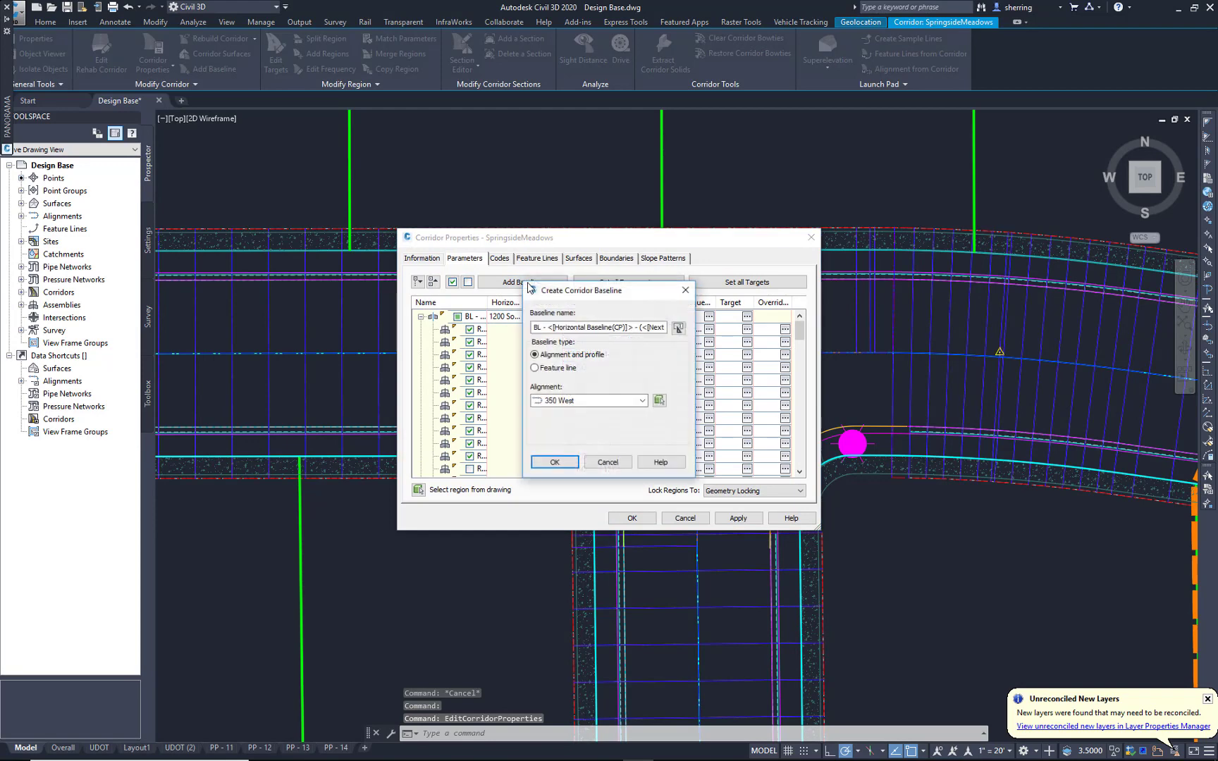
left_click(557, 369)
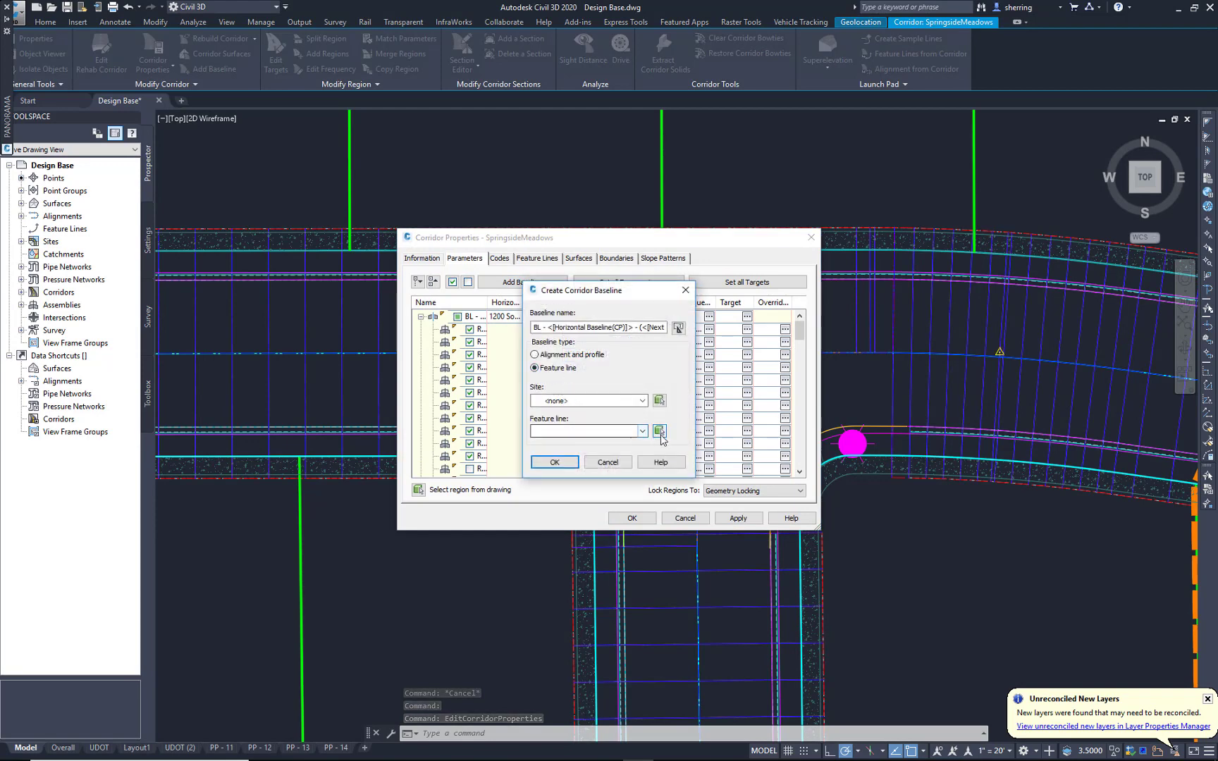
left_click(846, 434)
left_click(617, 381)
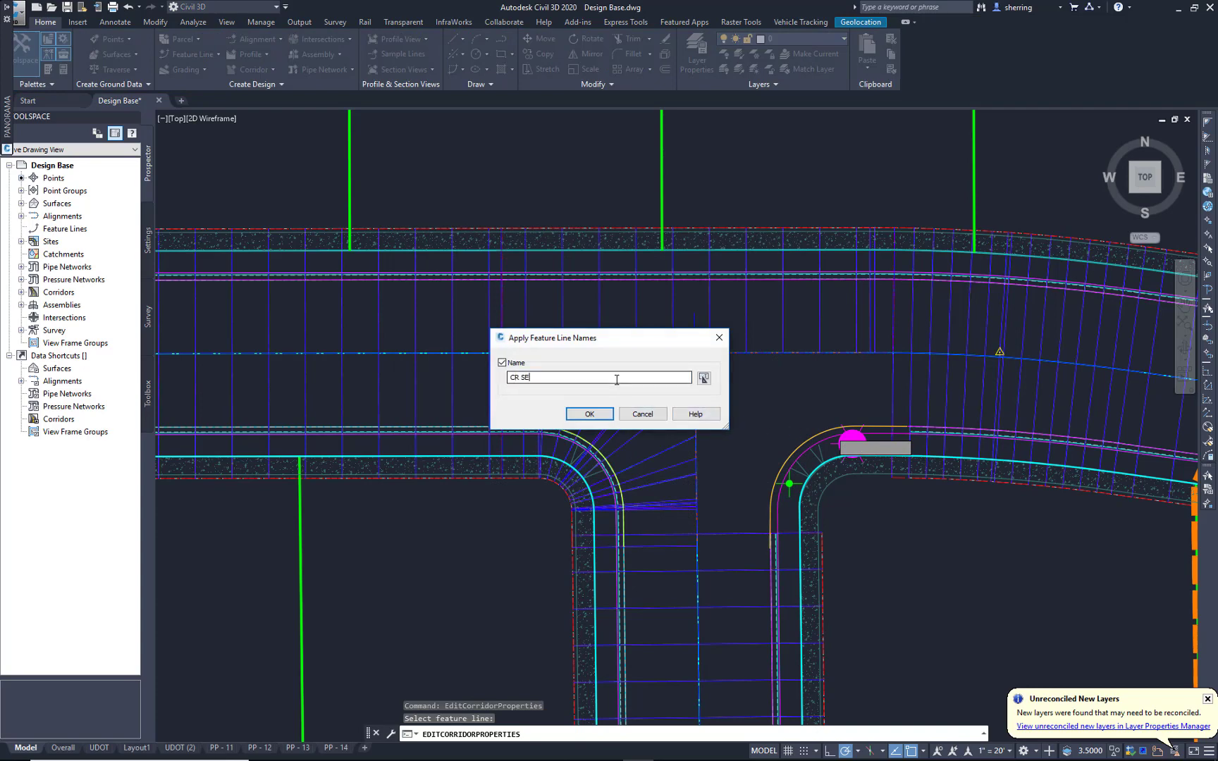
left_click(589, 414)
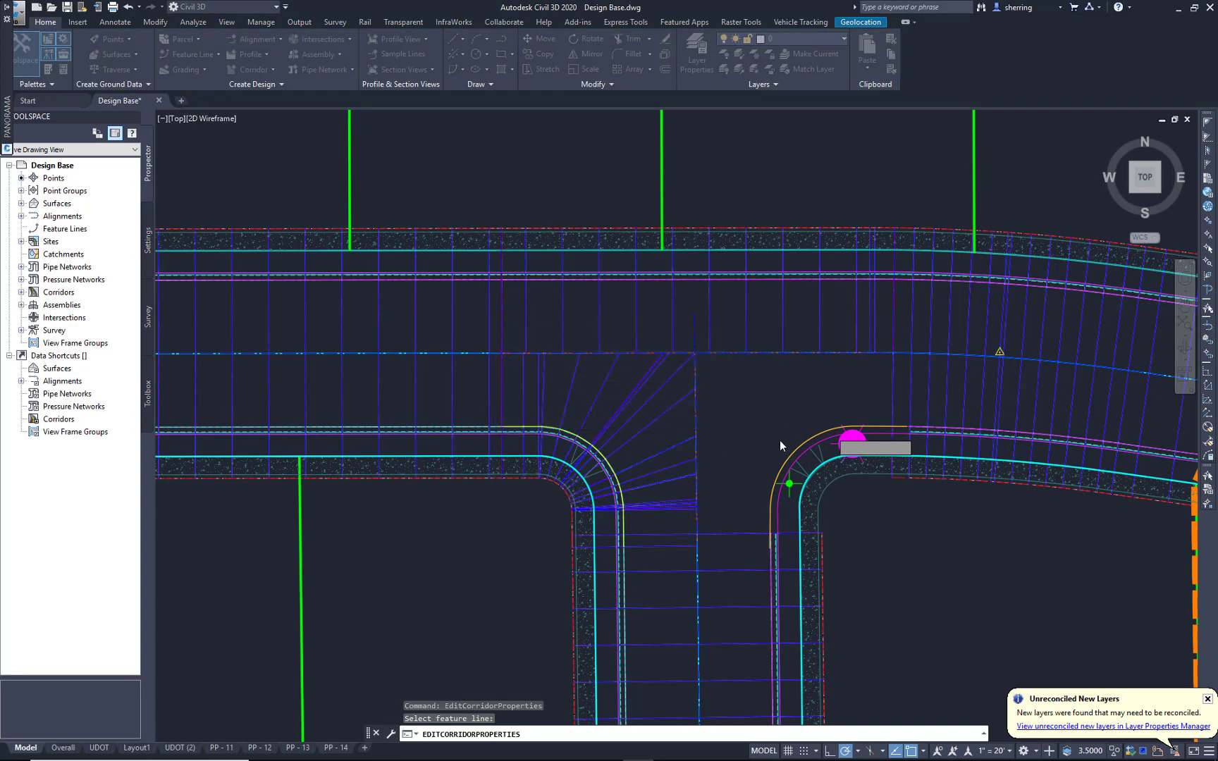
left_click(577, 457)
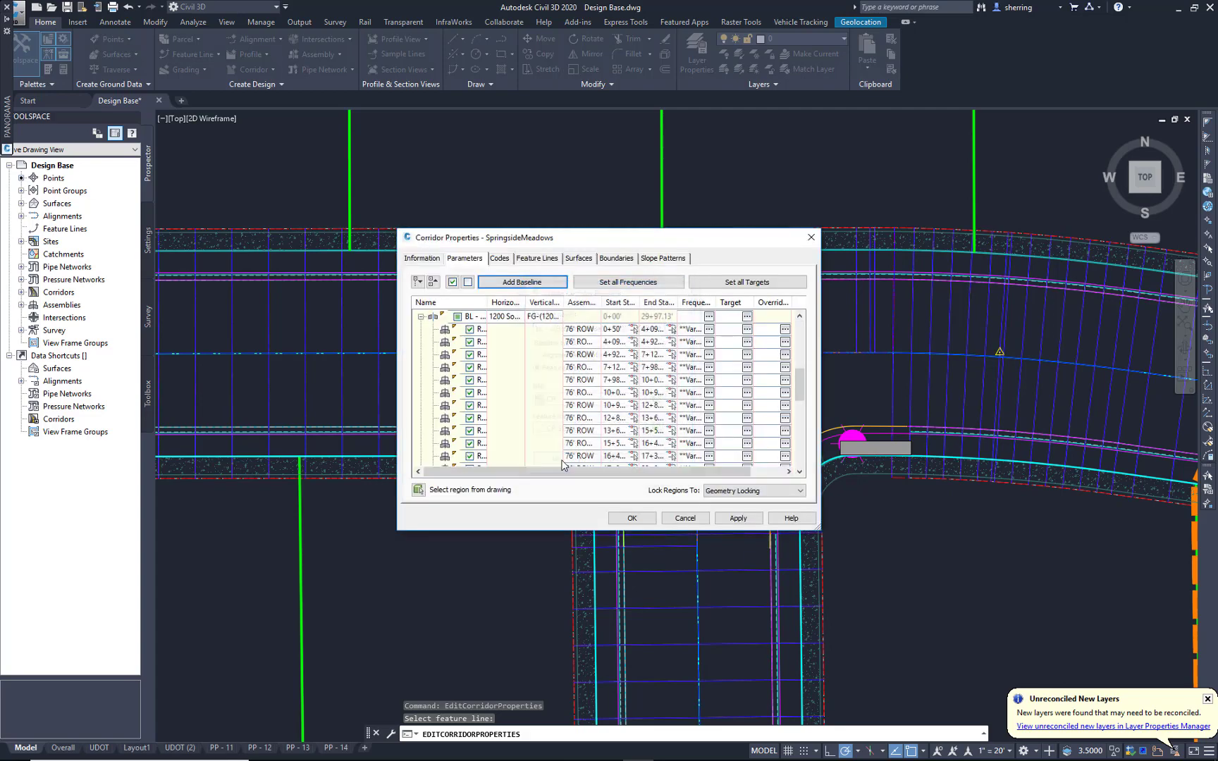
Add a region with the _Curb Returns (2) assembly to the CR SE baseline and rebuild the corridor.
right_click(570, 471)
left_click(569, 477)
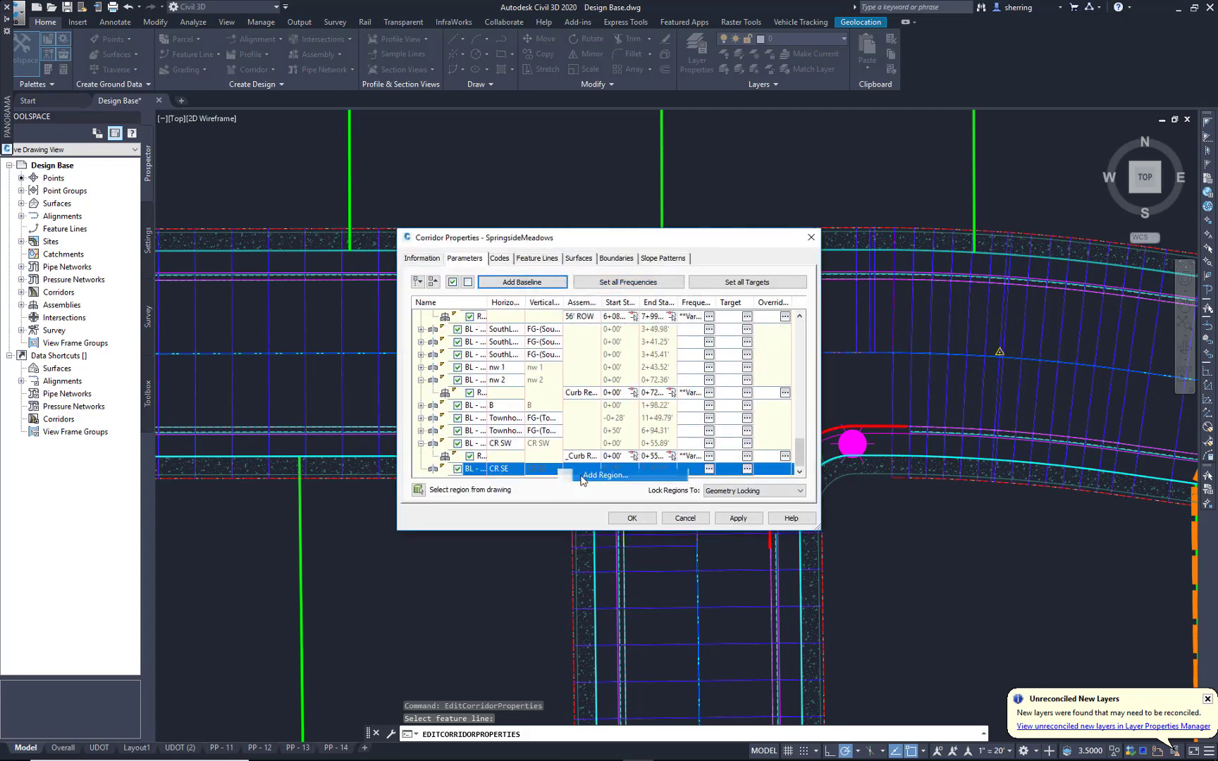
left_click(558, 423)
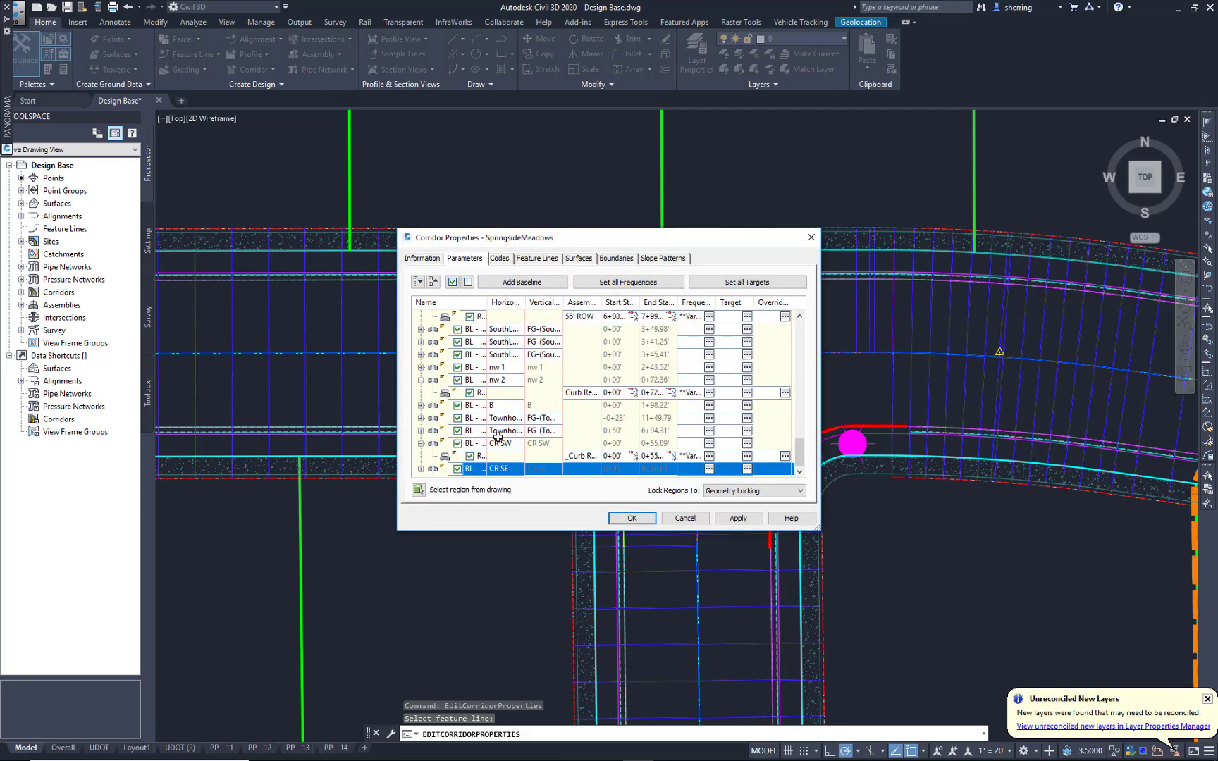
left_click(617, 519)
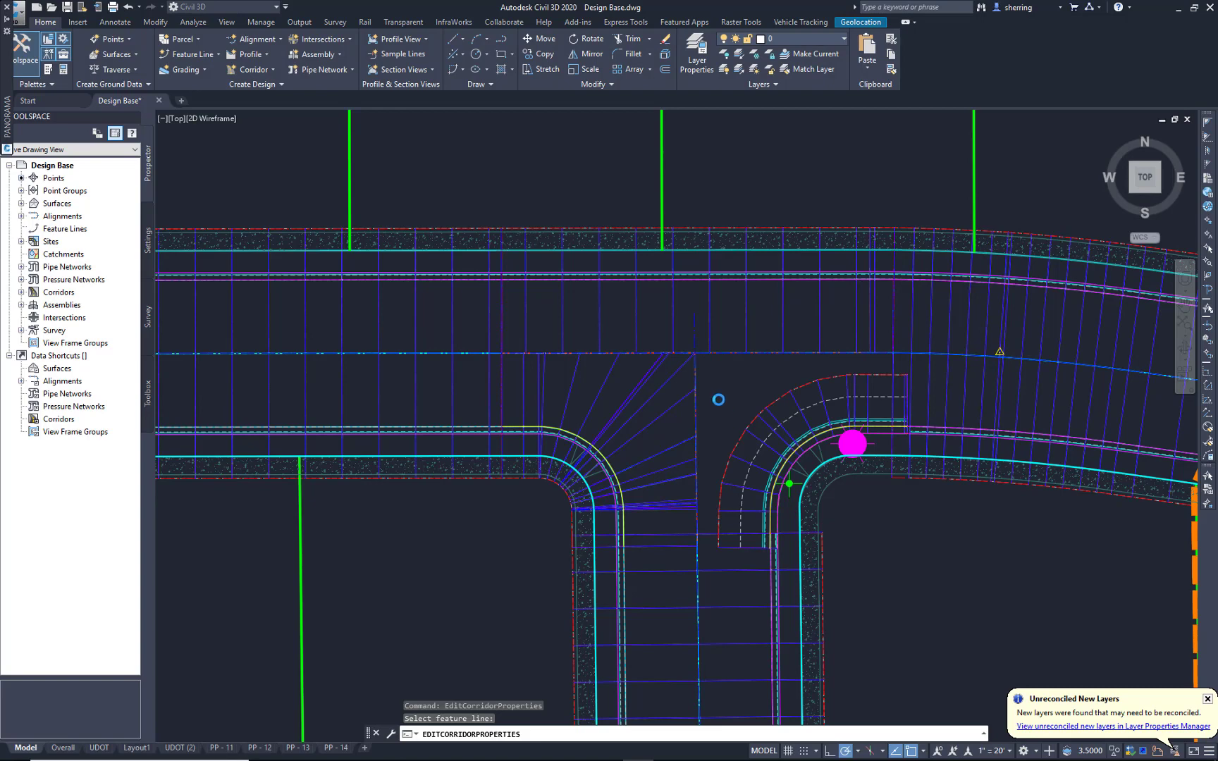
Reverse the direction of the CR SE feature line so the region's sidewalk side flips.
left_click(805, 443)
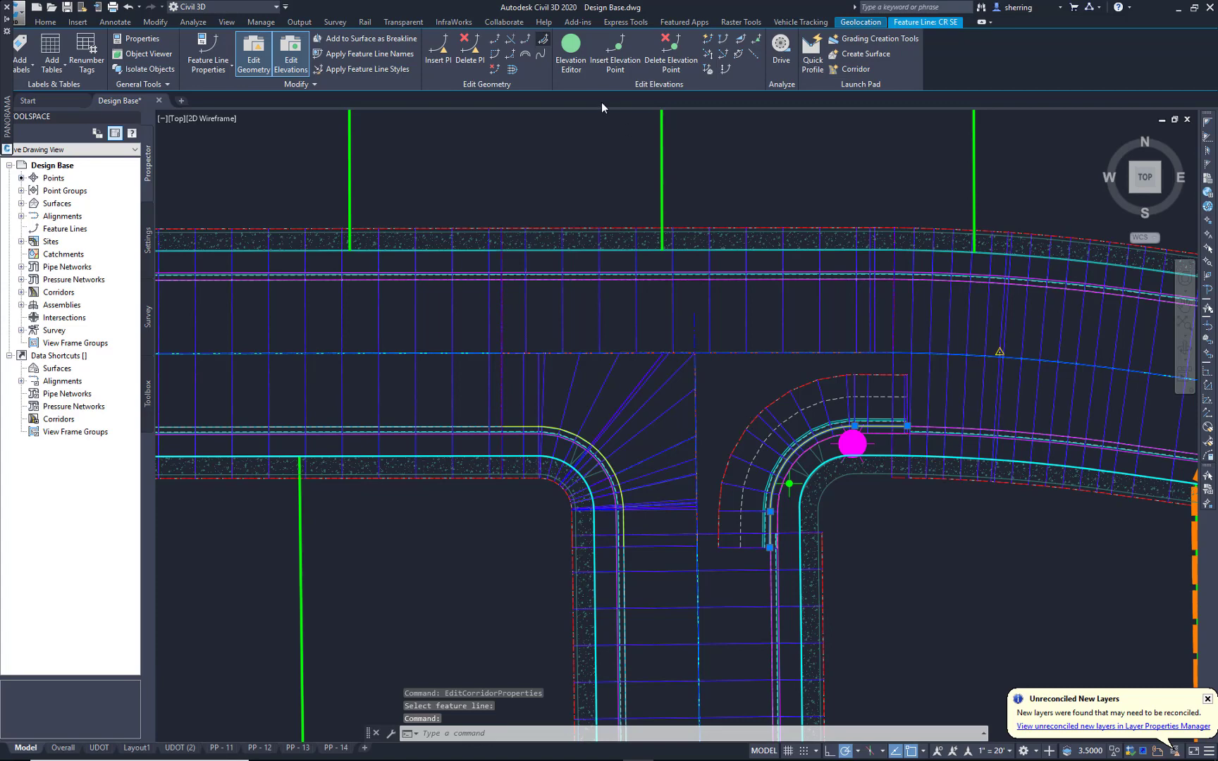
left_click(543, 38)
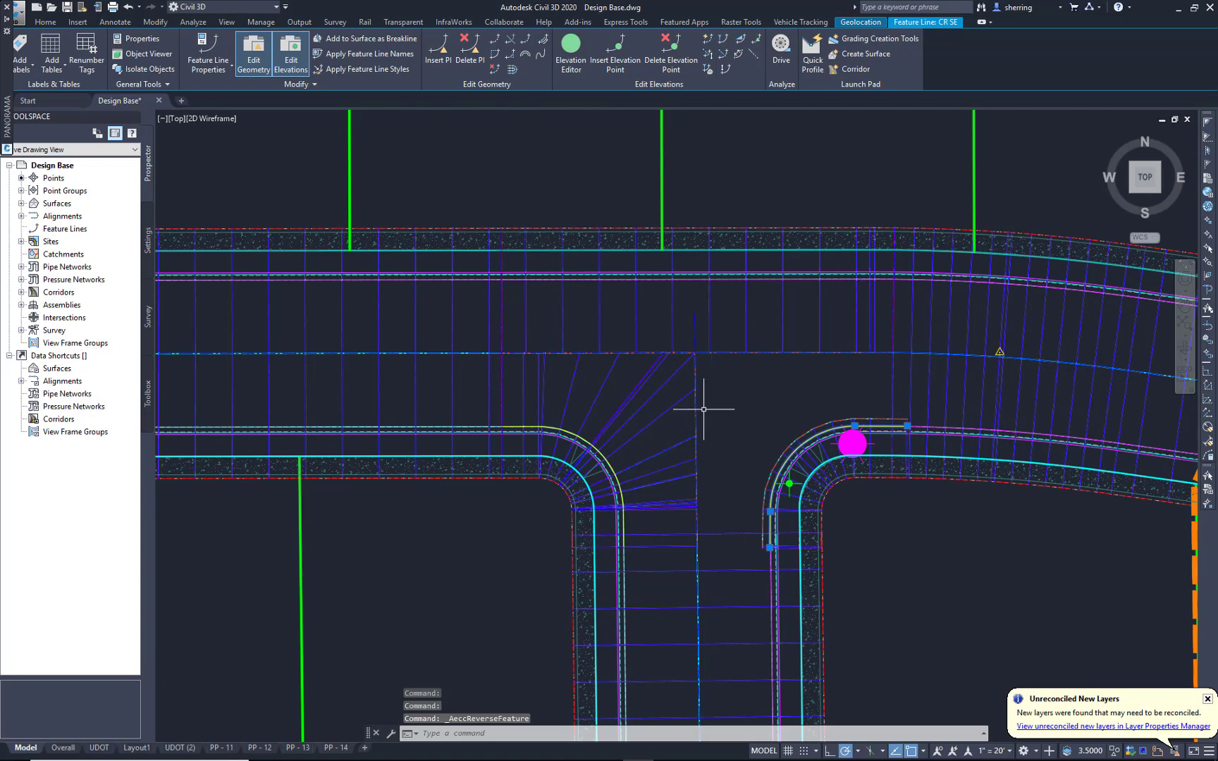
key("Escape")
Match the region parameters of the west curb return onto the east curb-return region.
left_click(673, 408)
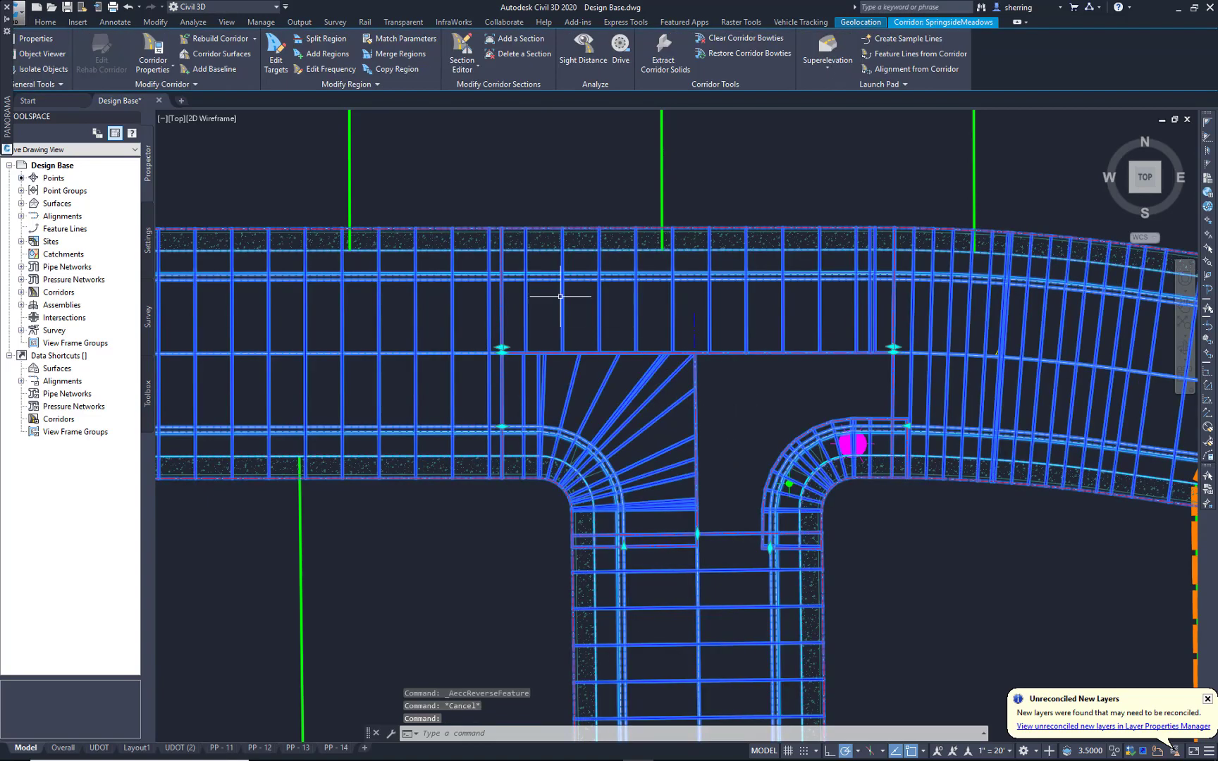
left_click(384, 41)
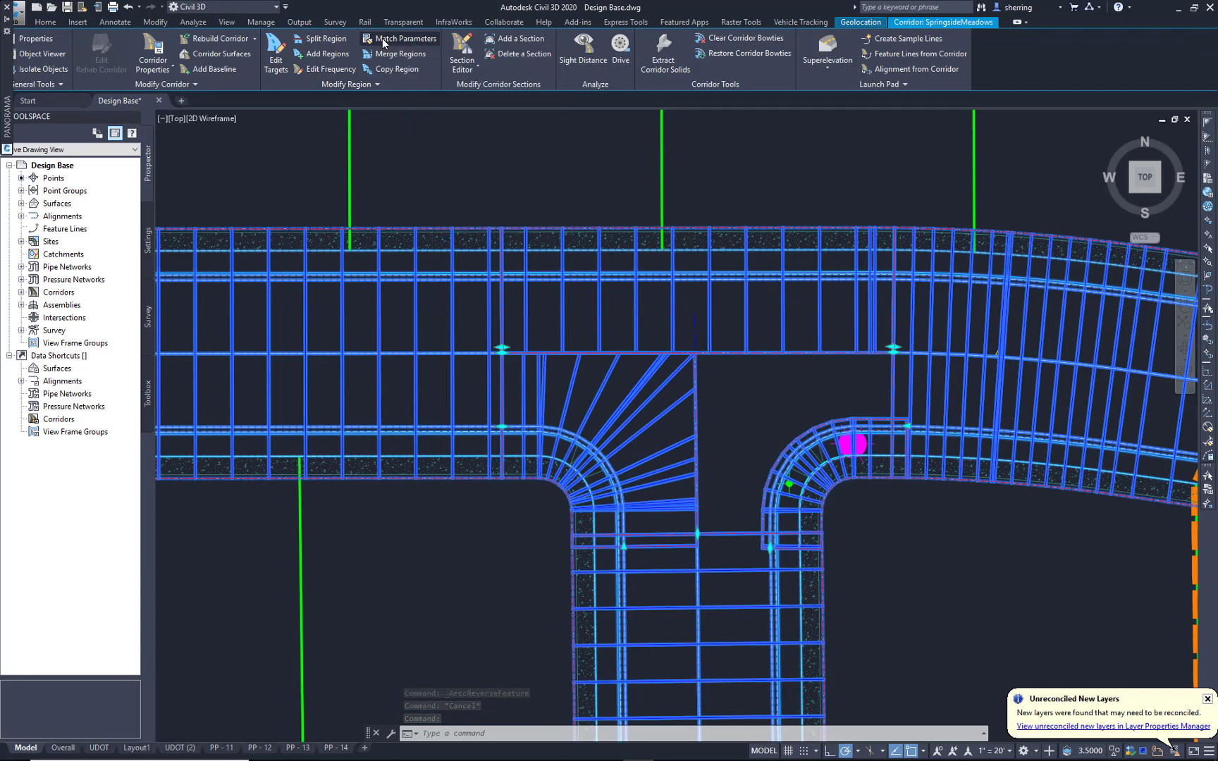
left_click(637, 409)
left_click(820, 434)
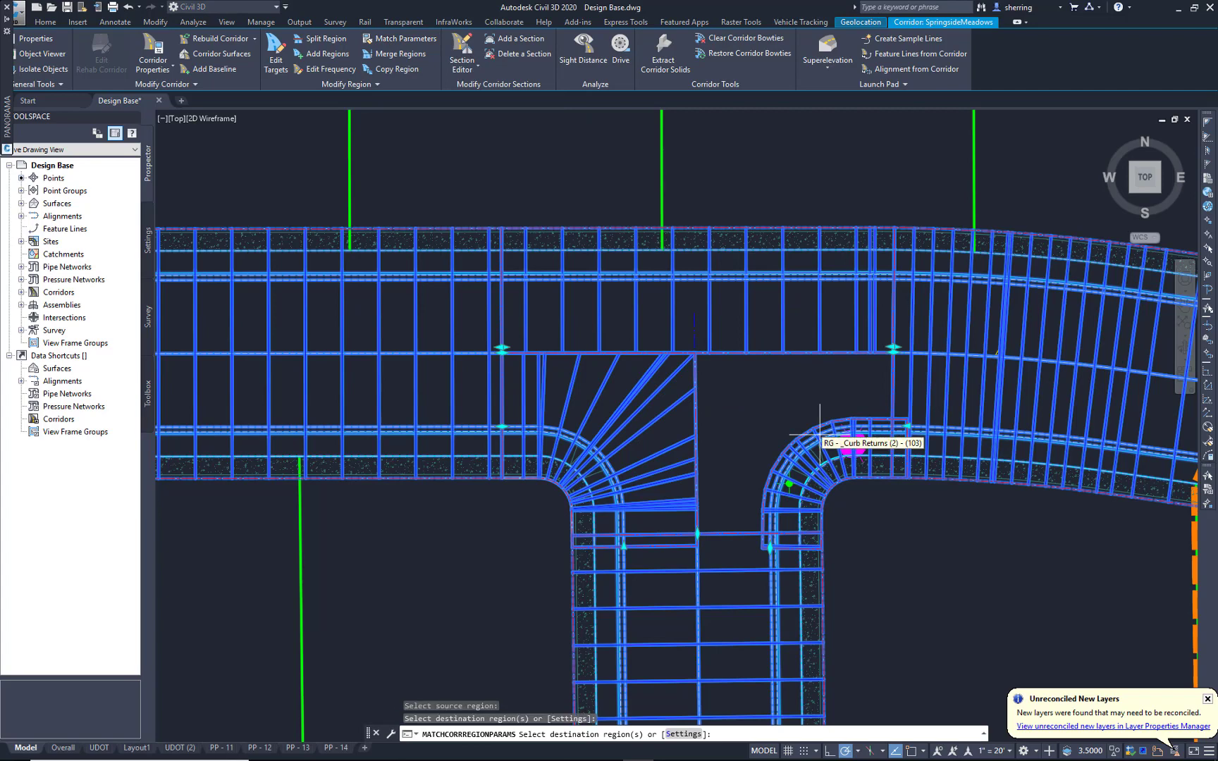
key("Return")
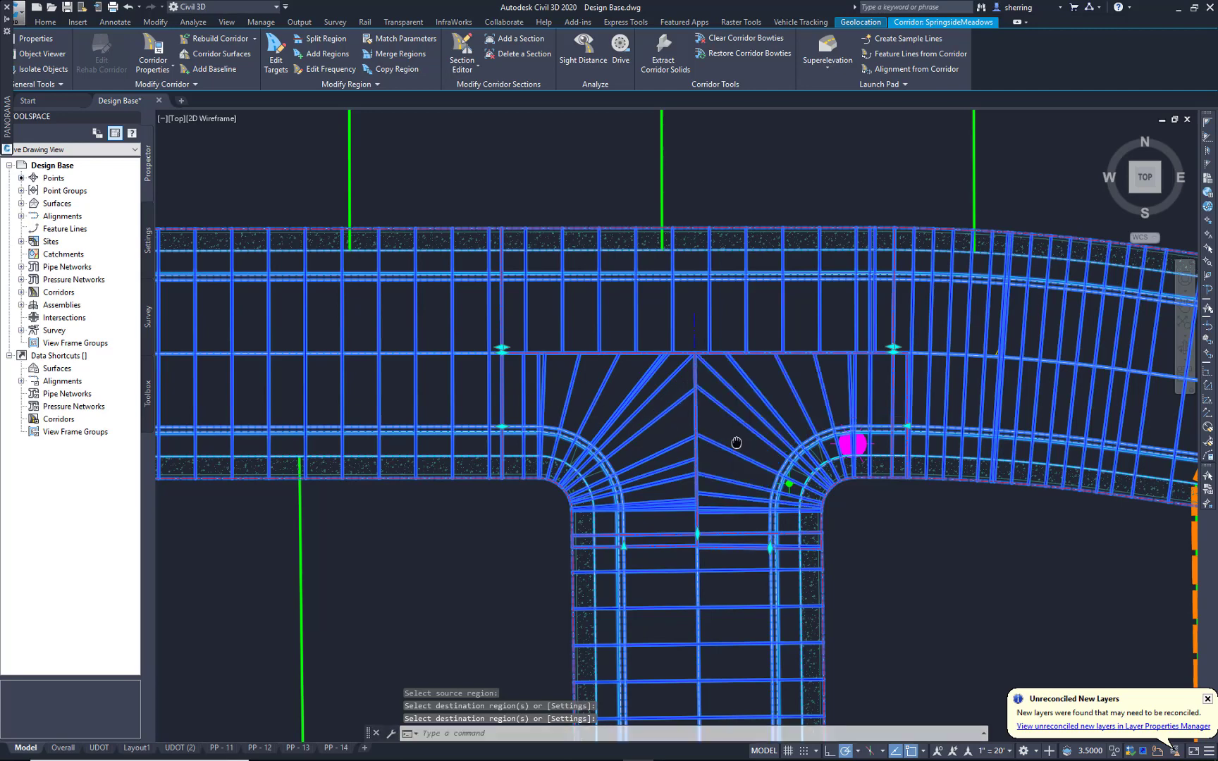
middle_click_drag(734, 444, 672, 440)
scroll(672, 441, "up", 2)
key("Escape")
key("Escape")
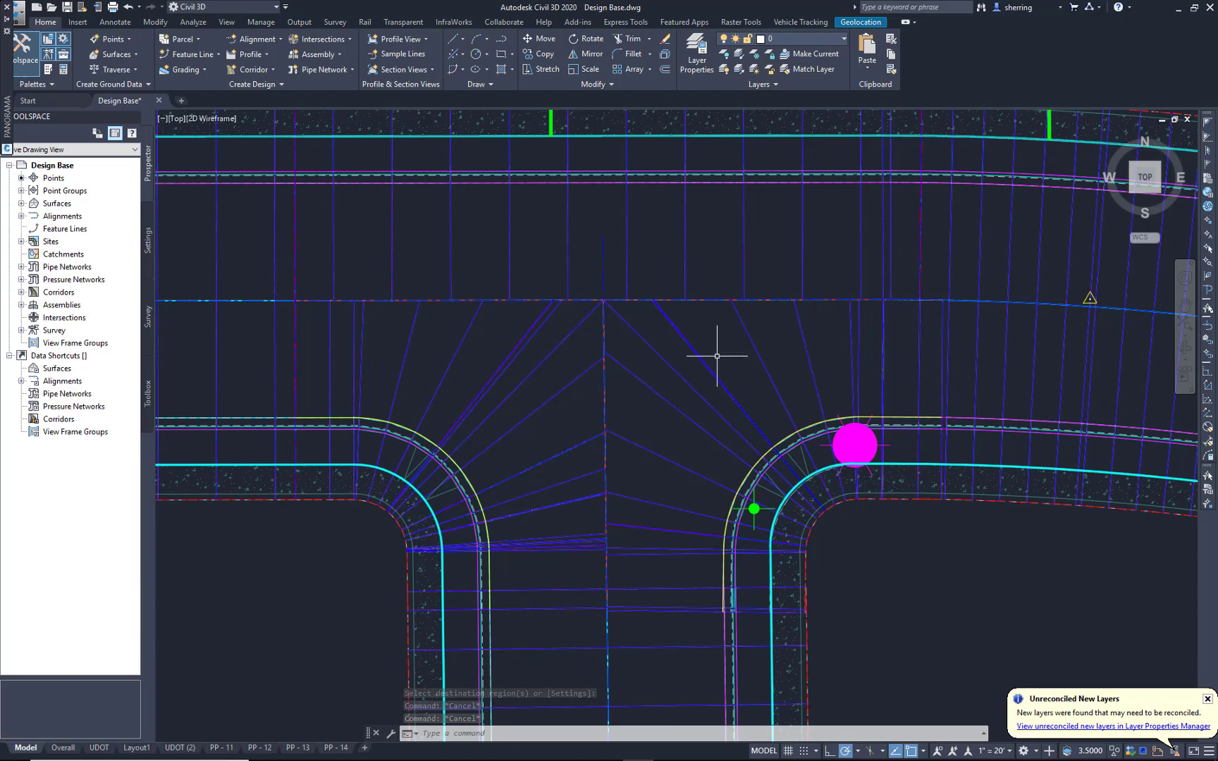
Select the CR SW feature line along the west curb return.
middle_click_drag(704, 339, 747, 354)
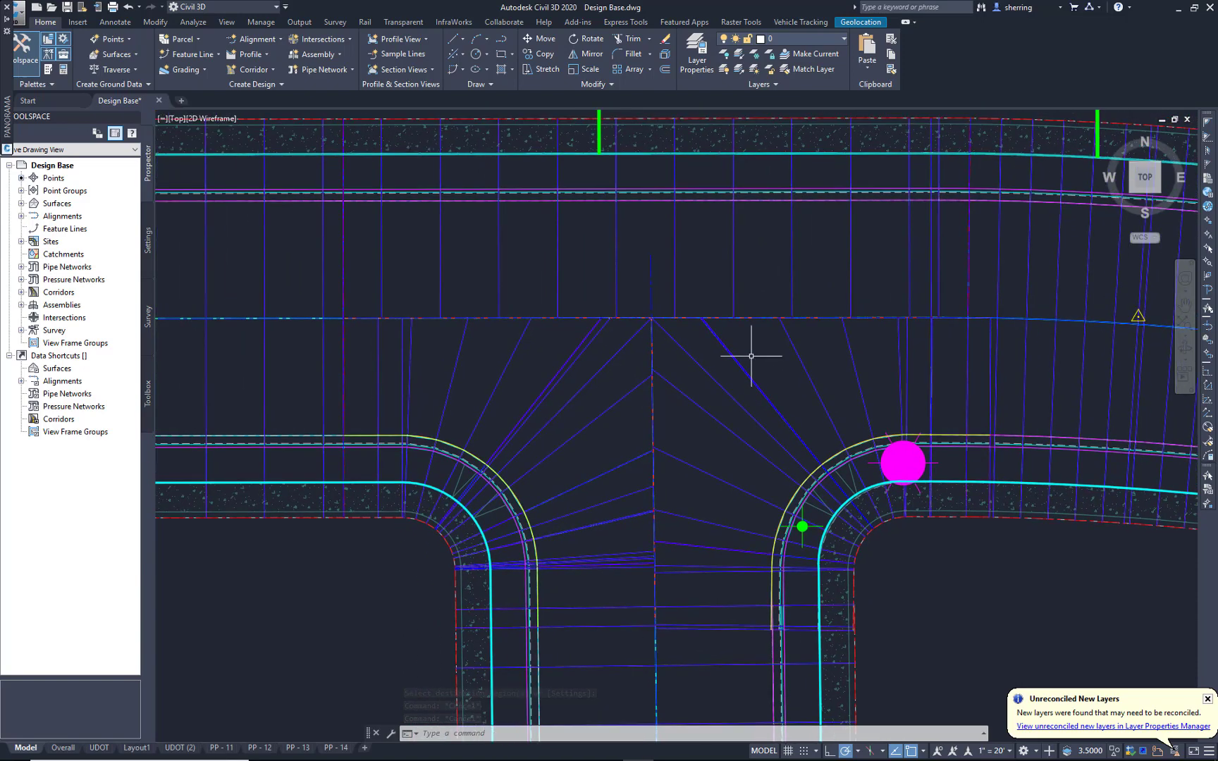
left_click(450, 443)
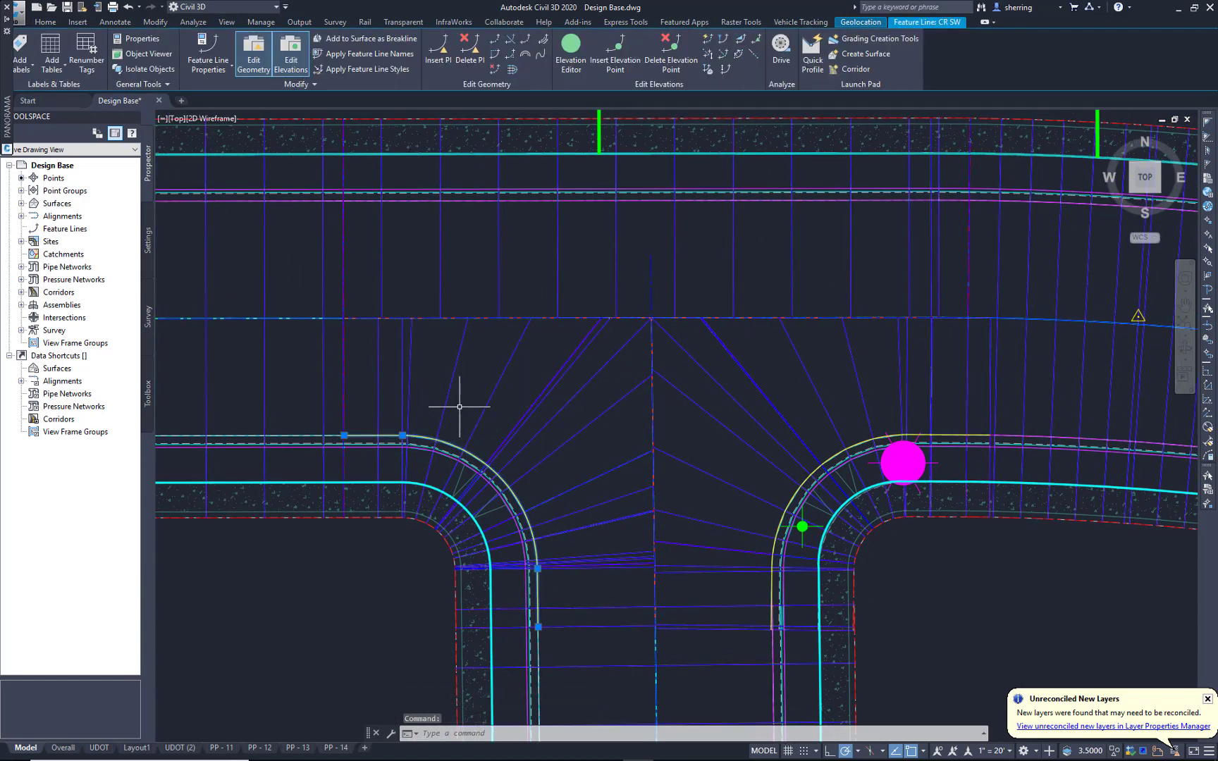